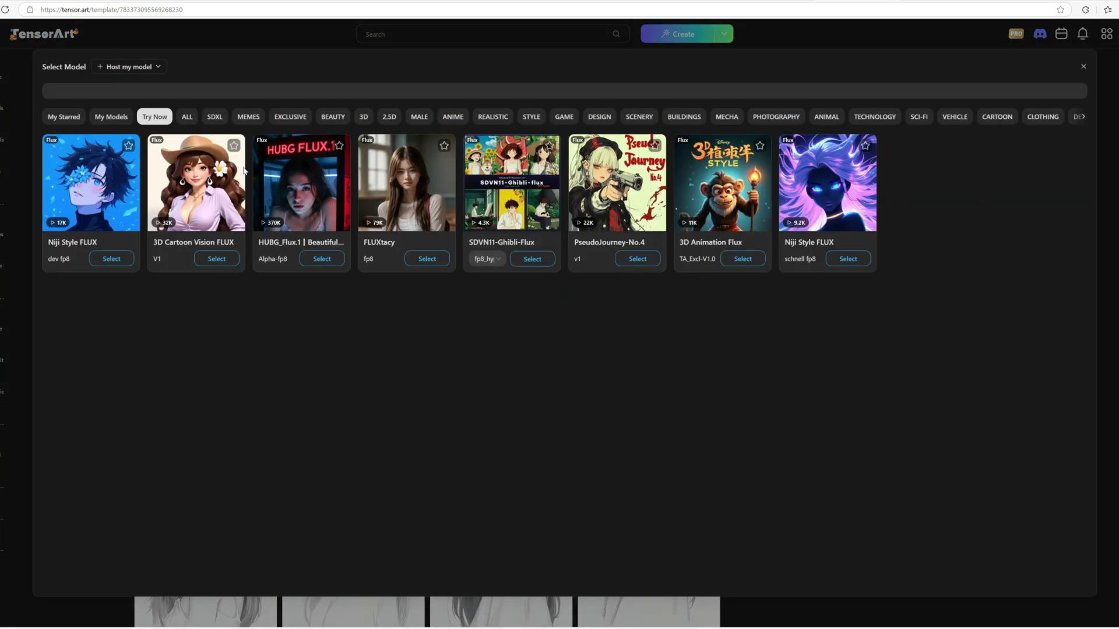
- Choose the FLUX PRO EDITORS EDITION model from the Realistic category and look through the resolution options
click(493, 117)
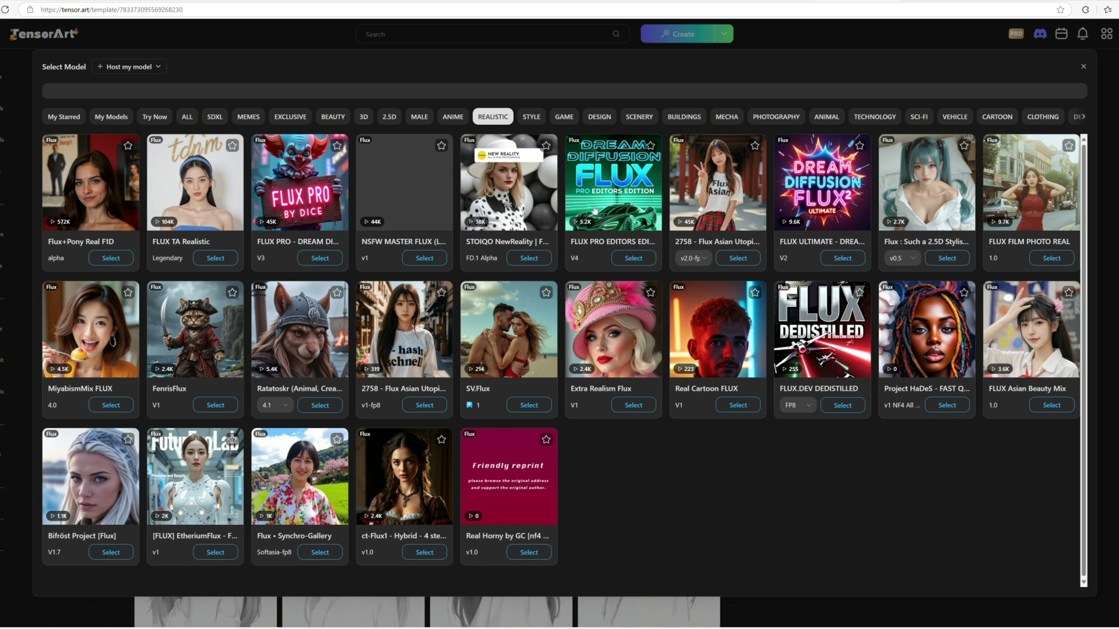
click(632, 259)
click(817, 179)
scroll(849, 239, down, 6)
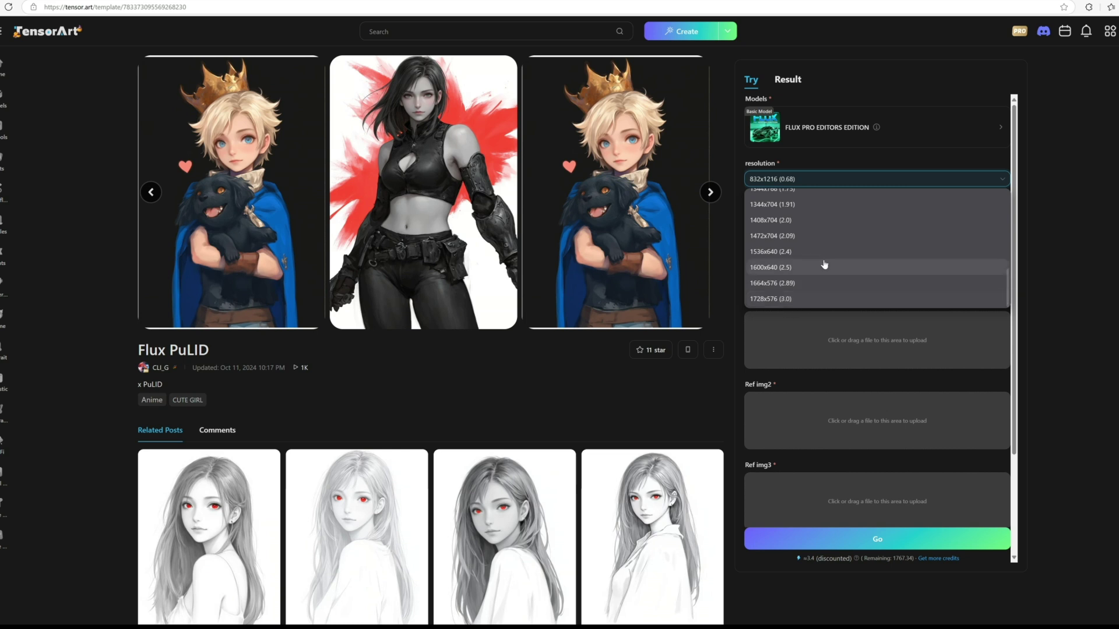
click(831, 179)
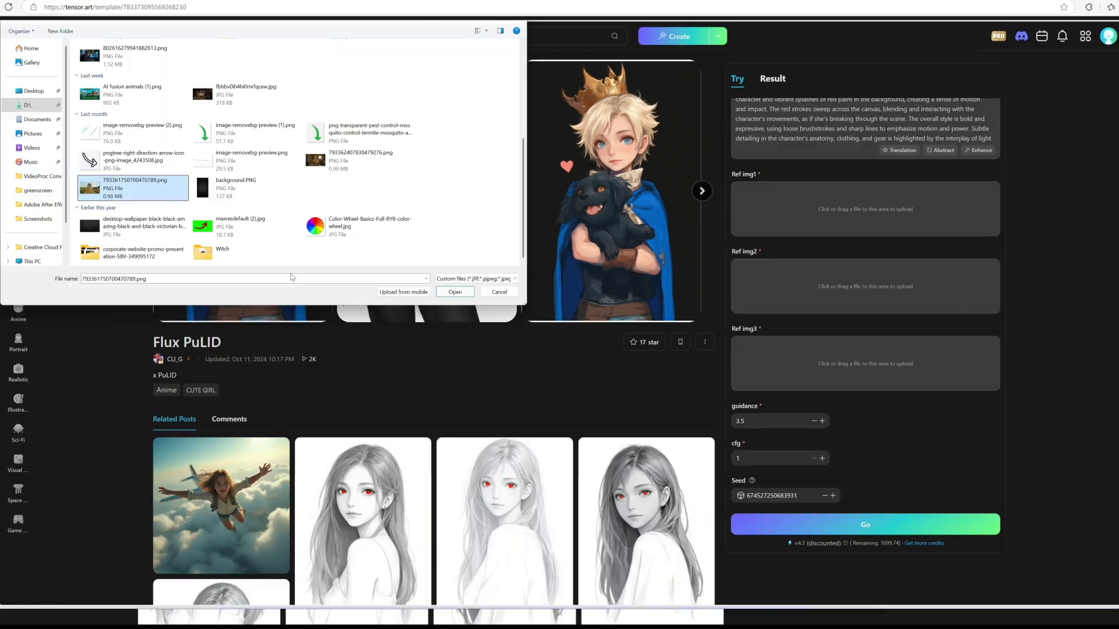
- Upload 793361750700470789.png into the empty reference image slots
double_click(134, 186)
click(865, 285)
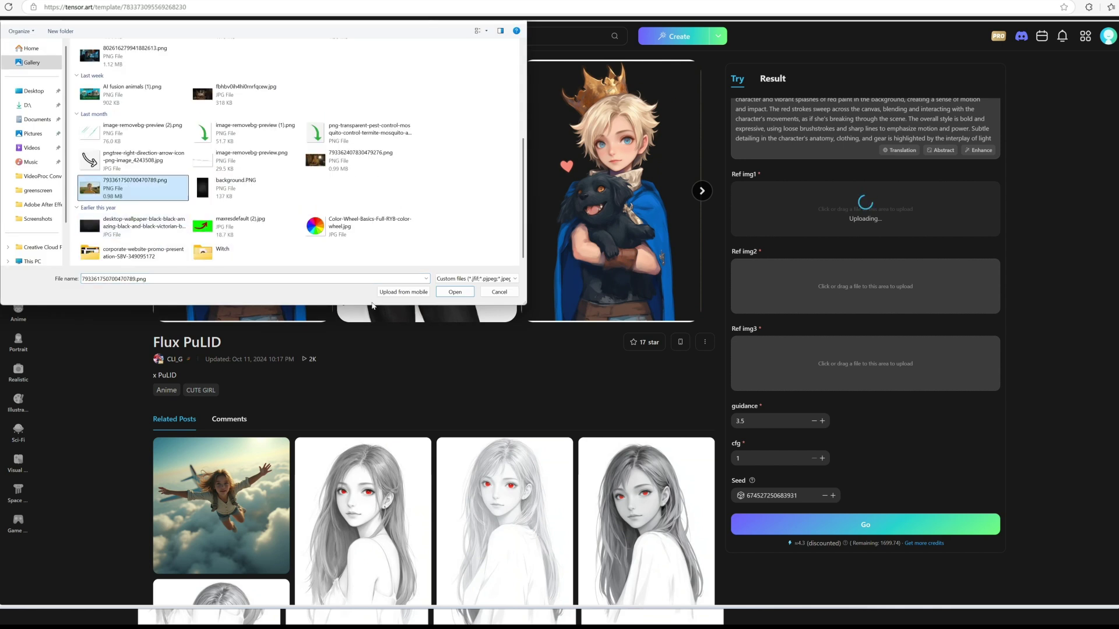
double_click(151, 193)
double_click(128, 120)
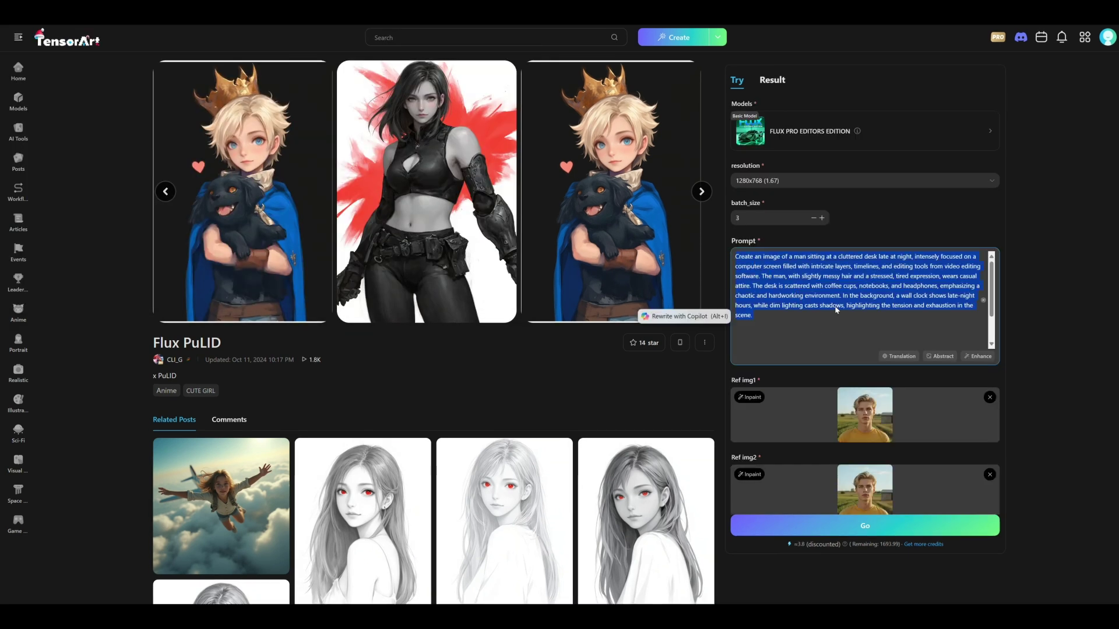
- Show the generation results and open the second image of the man at the editing desk
click(772, 81)
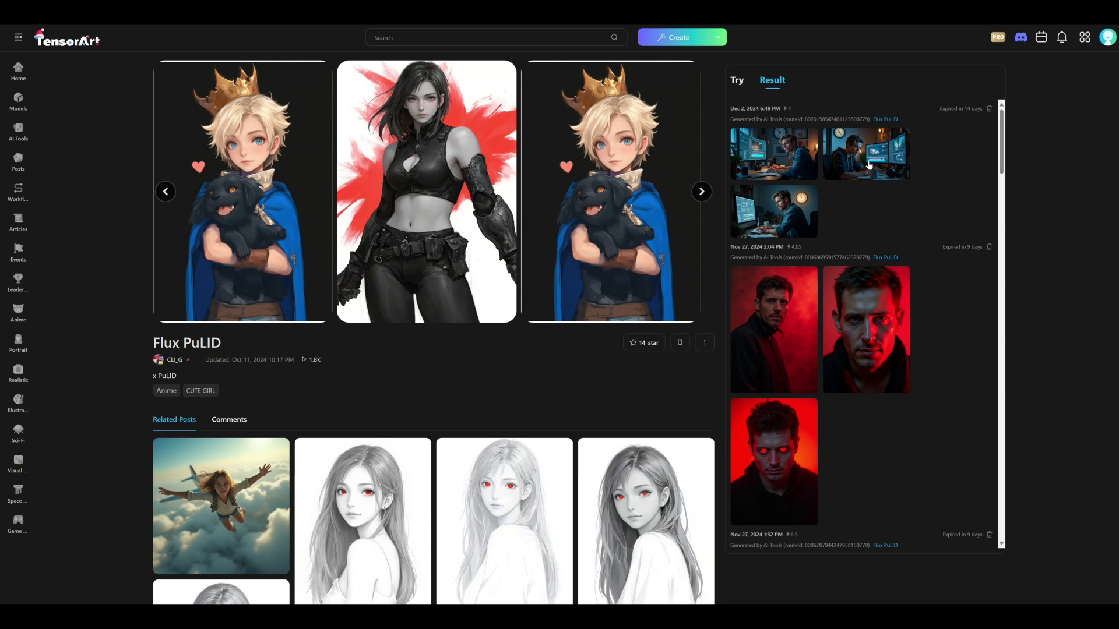
click(868, 165)
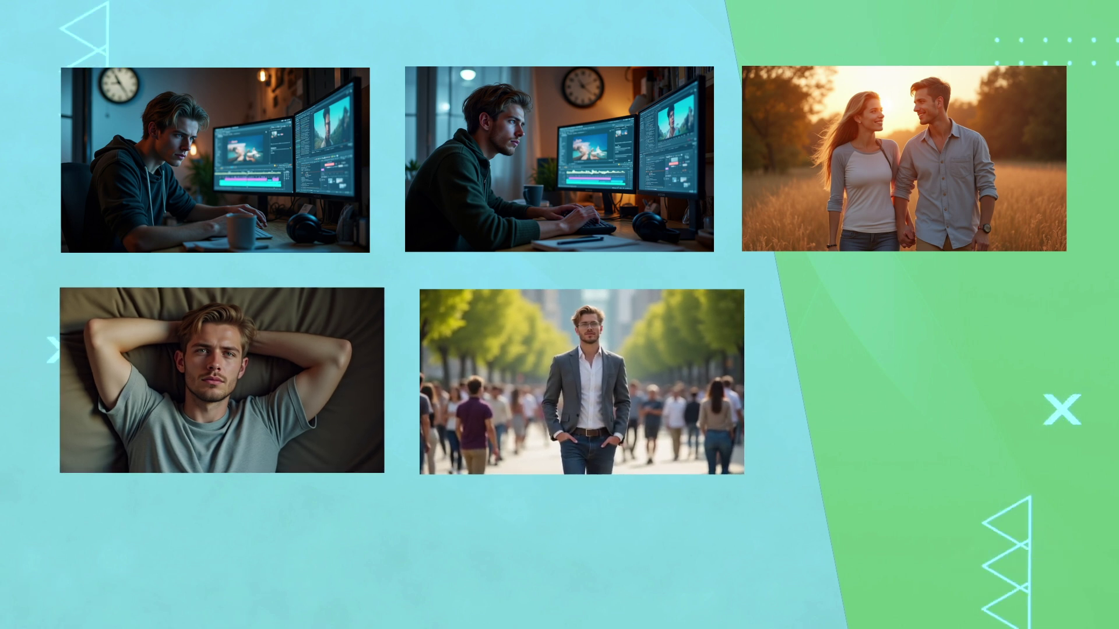
- Search the web for kling, and open the KLING AI site's AI Videos workspace
click(464, 300)
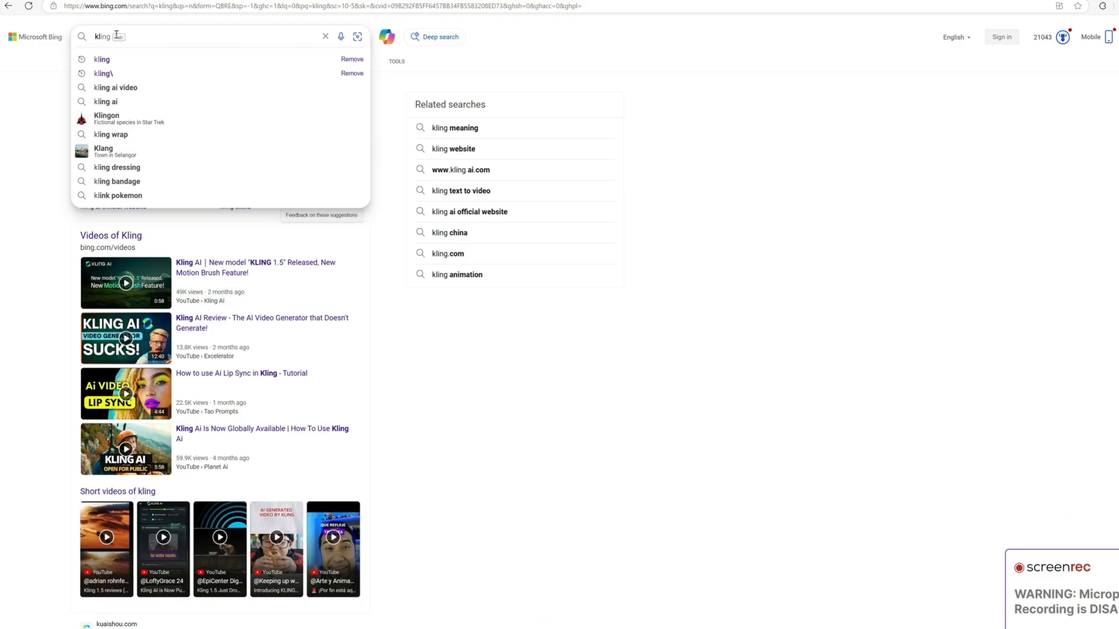
key(Return)
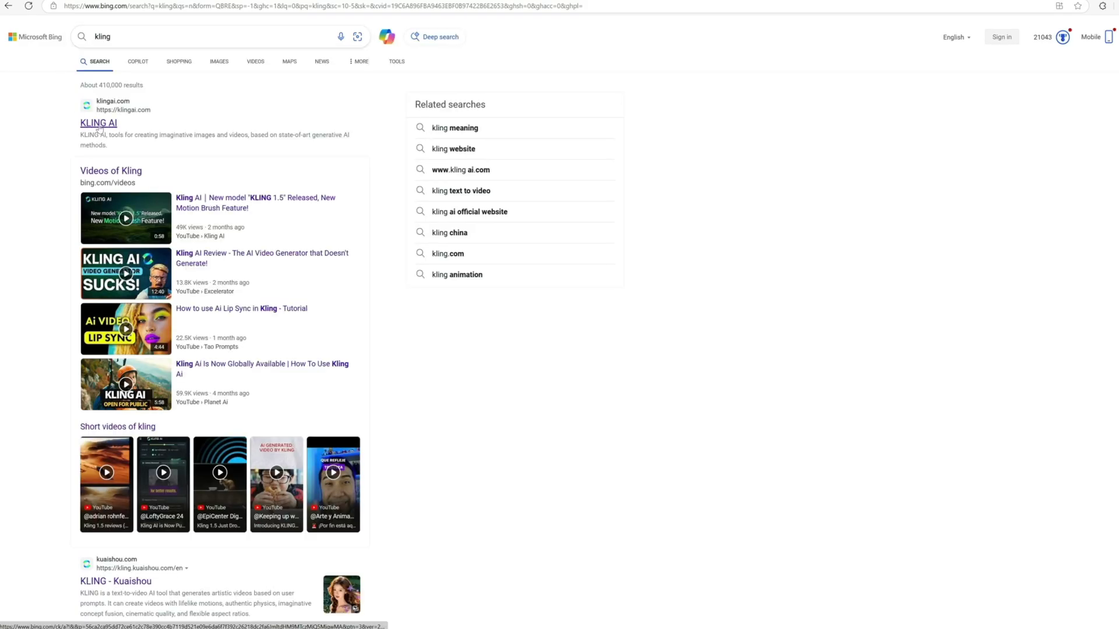
click(99, 125)
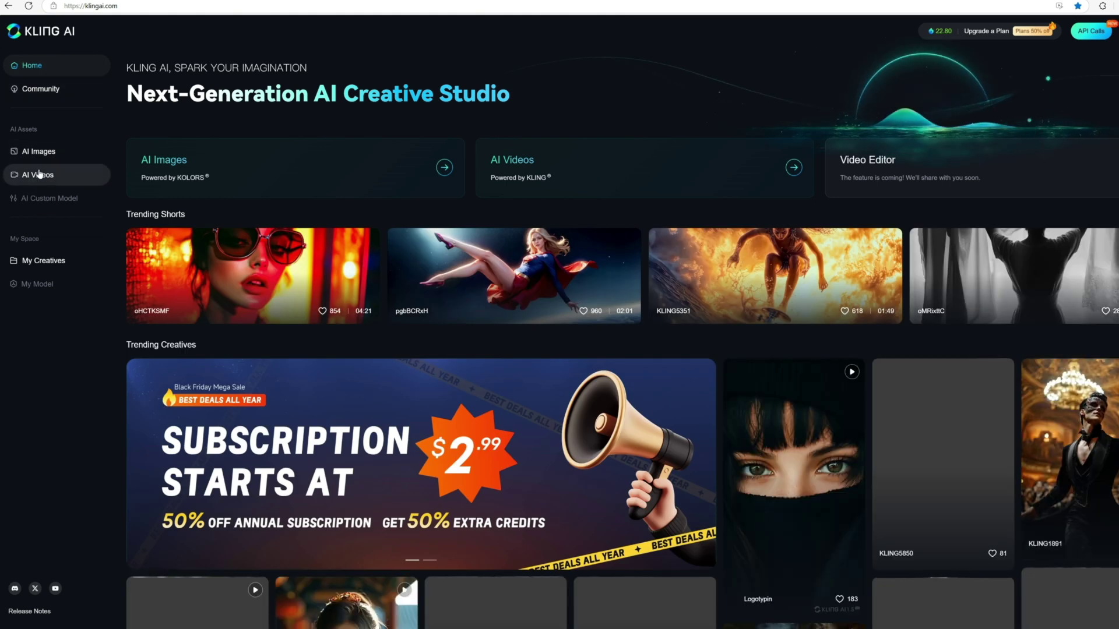
click(39, 175)
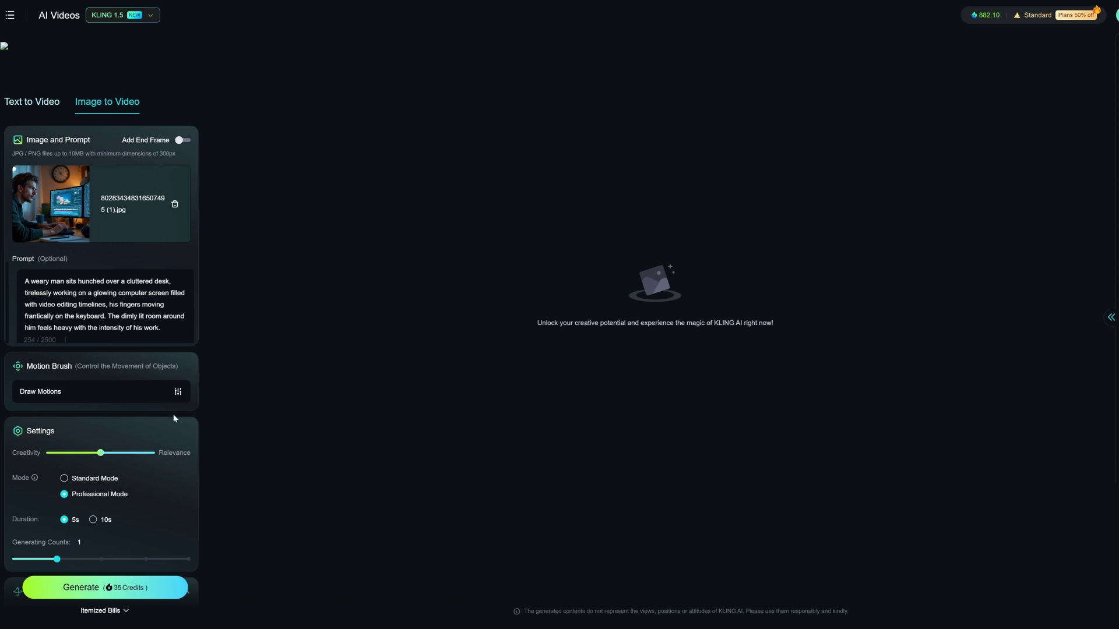
- Open Motion Brush for the desk image and pick the man as the segment for Area 1
click(177, 392)
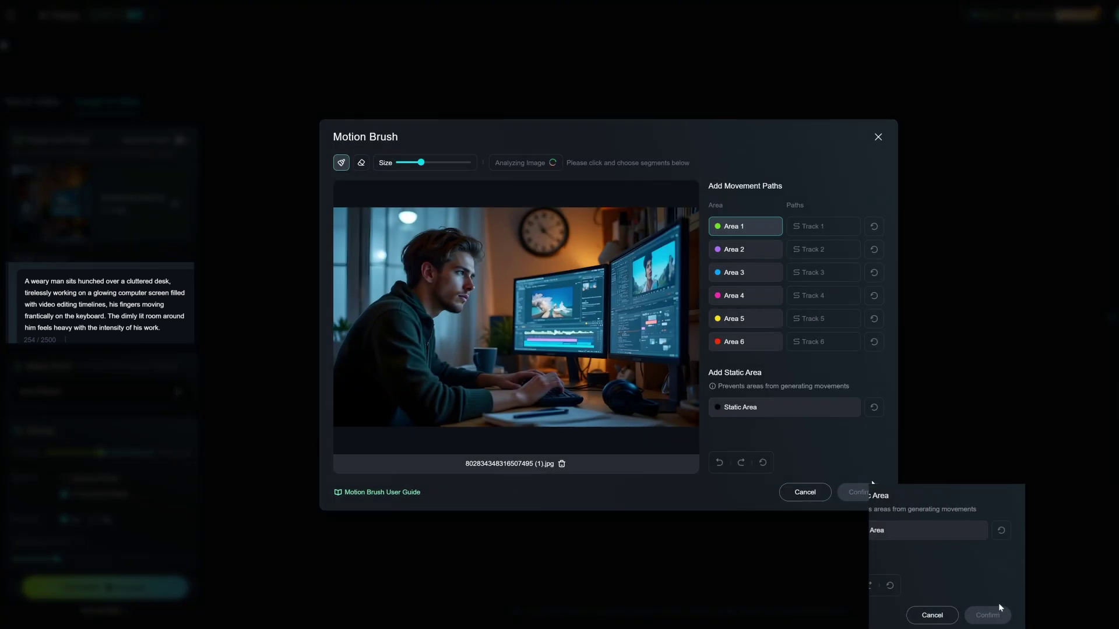
click(441, 258)
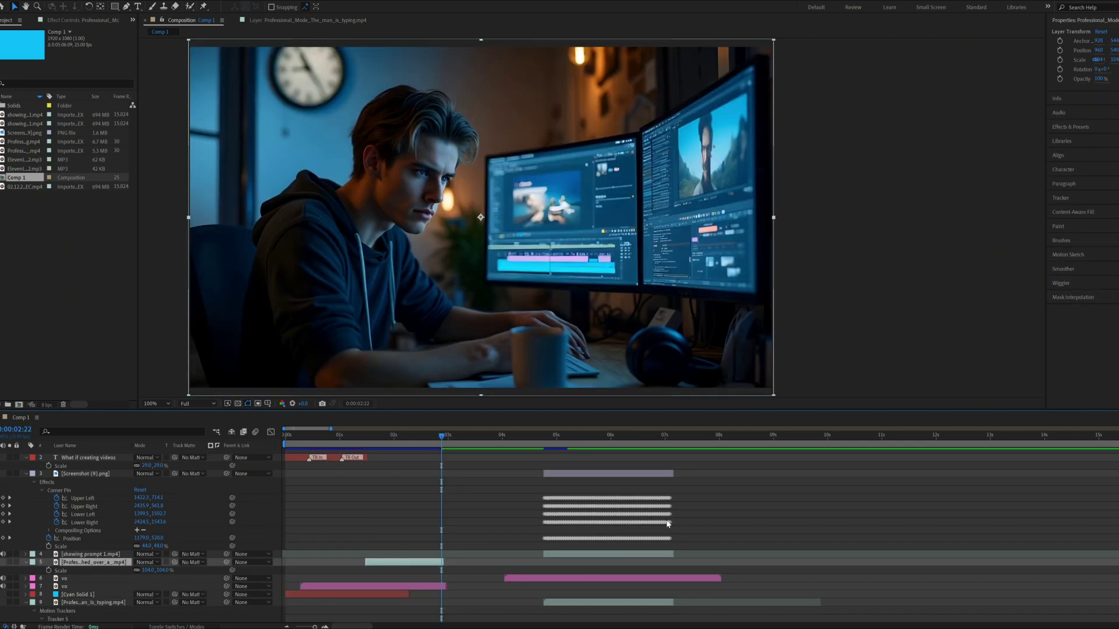
- Switch to After Effects, move the later group of clips earlier on the timeline to the playhead, and play the preview
scroll(627, 524, up, 2)
scroll(627, 524, down, 4)
scroll(627, 524, up, 4)
click(589, 584)
shift+click(566, 505)
drag(567, 506, 464, 507)
scroll(489, 505, down, 6)
click(514, 486)
key(space)
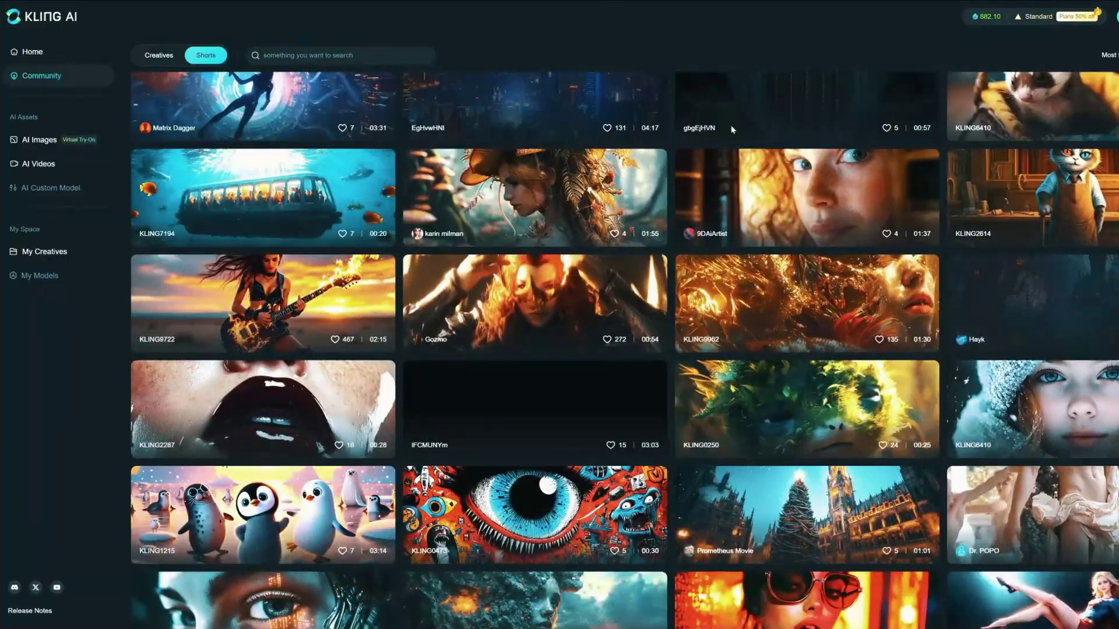
scroll(897, 169, down, 2)
scroll(897, 169, up, 3)
scroll(897, 169, down, 3)
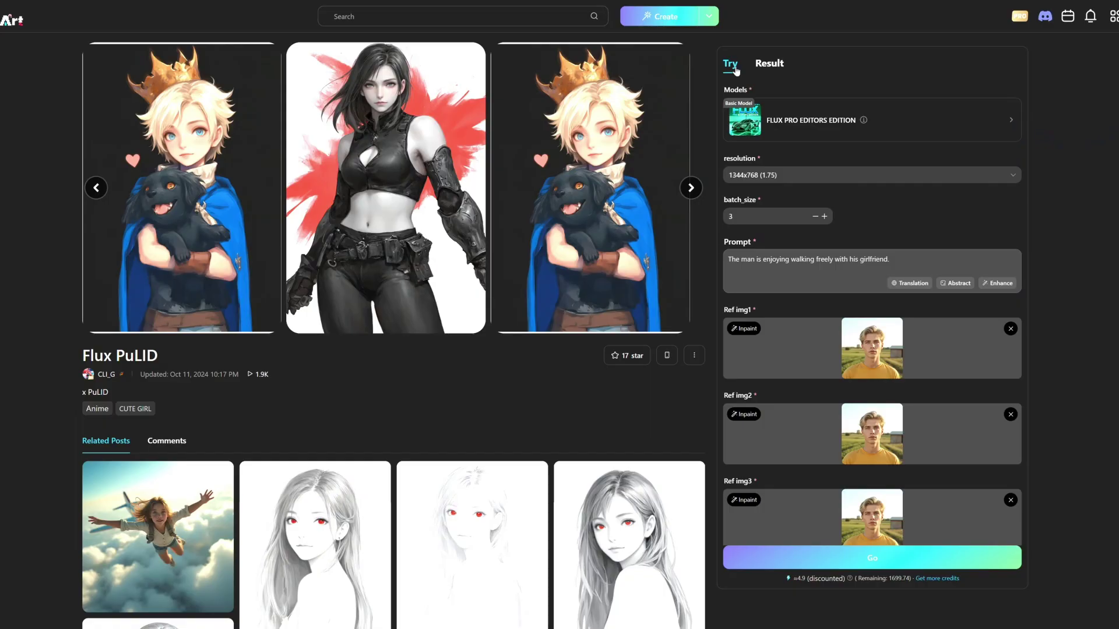
- Show the Tensor.Art results for the walking-couple prompt, and open Motion Brush for the couple image in KLING AI
click(769, 62)
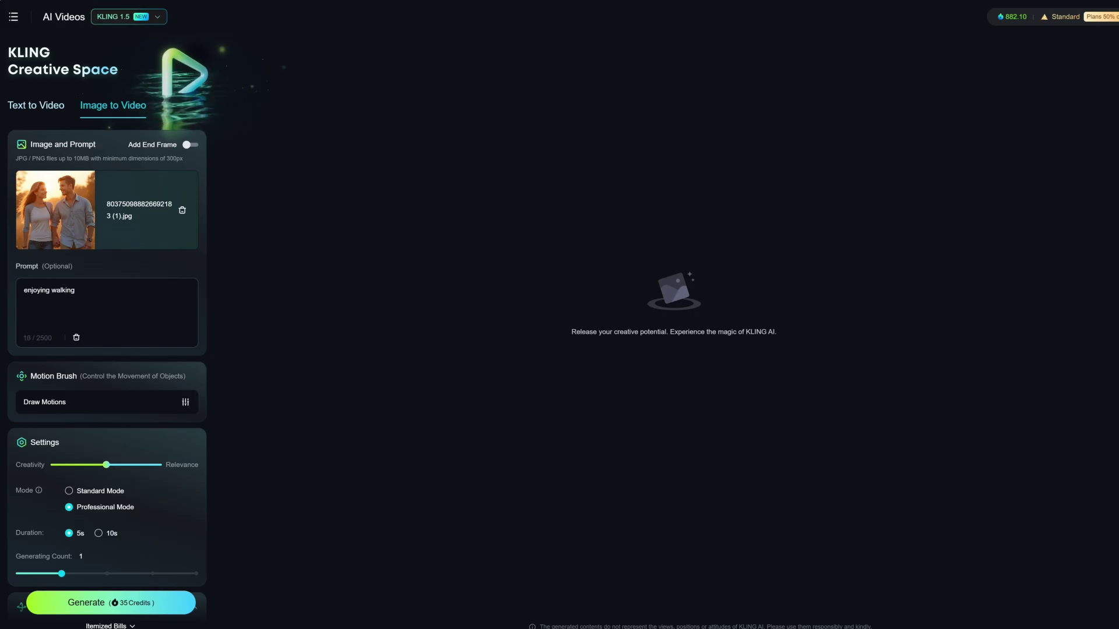
click(187, 413)
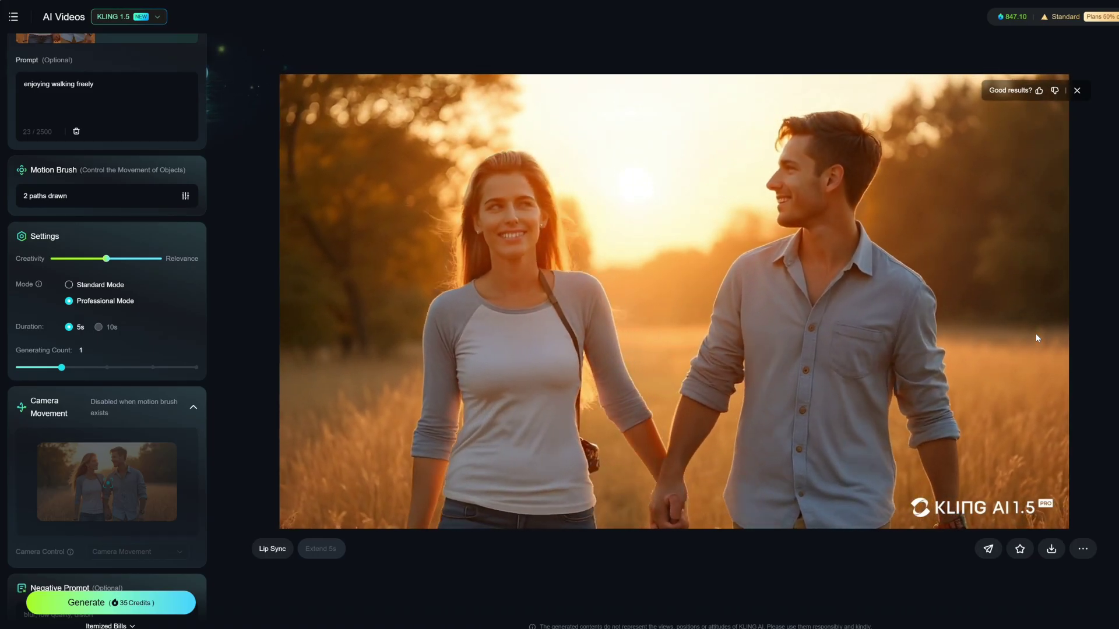
- Clear the Motion Brush areas and paths from the walking-couple image and generate the video again
scroll(105, 233, up, 4)
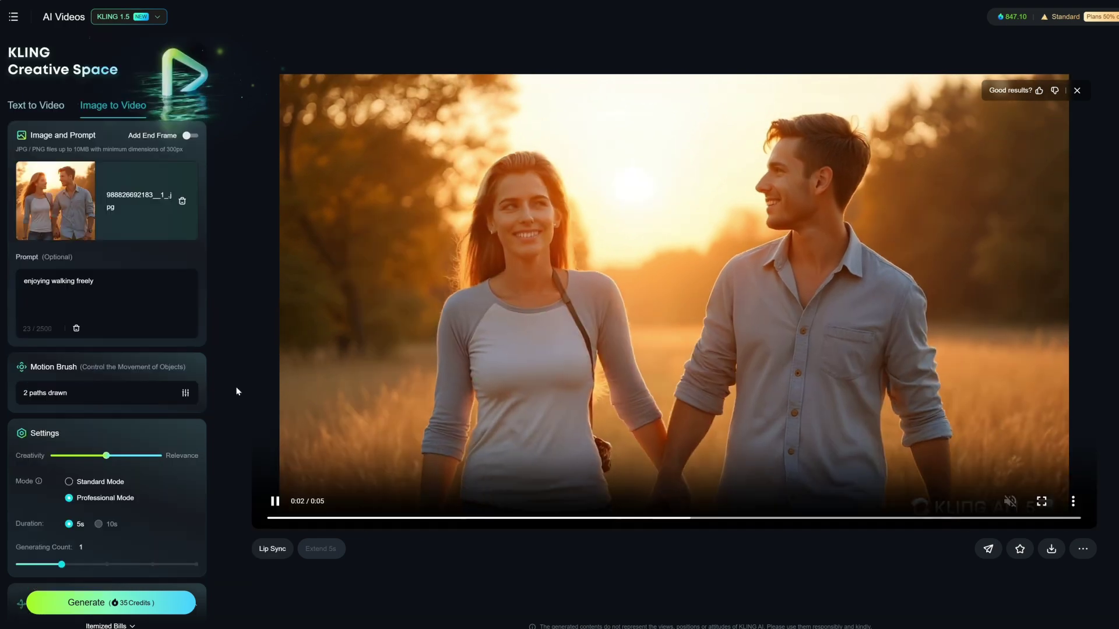
mouse_move(187, 392)
click(260, 424)
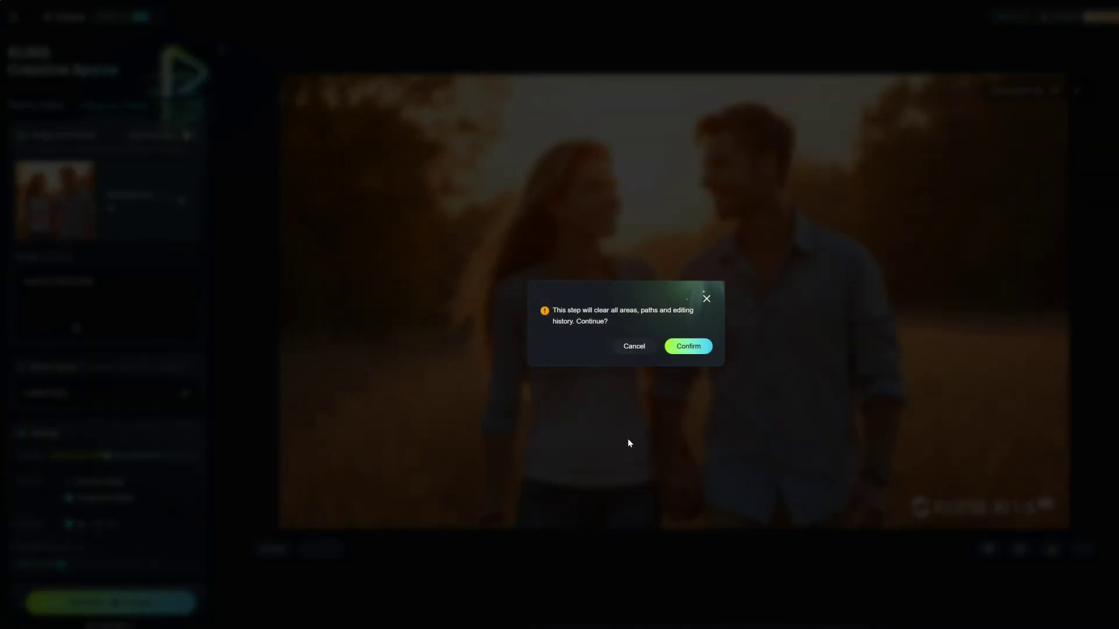
click(686, 349)
click(190, 600)
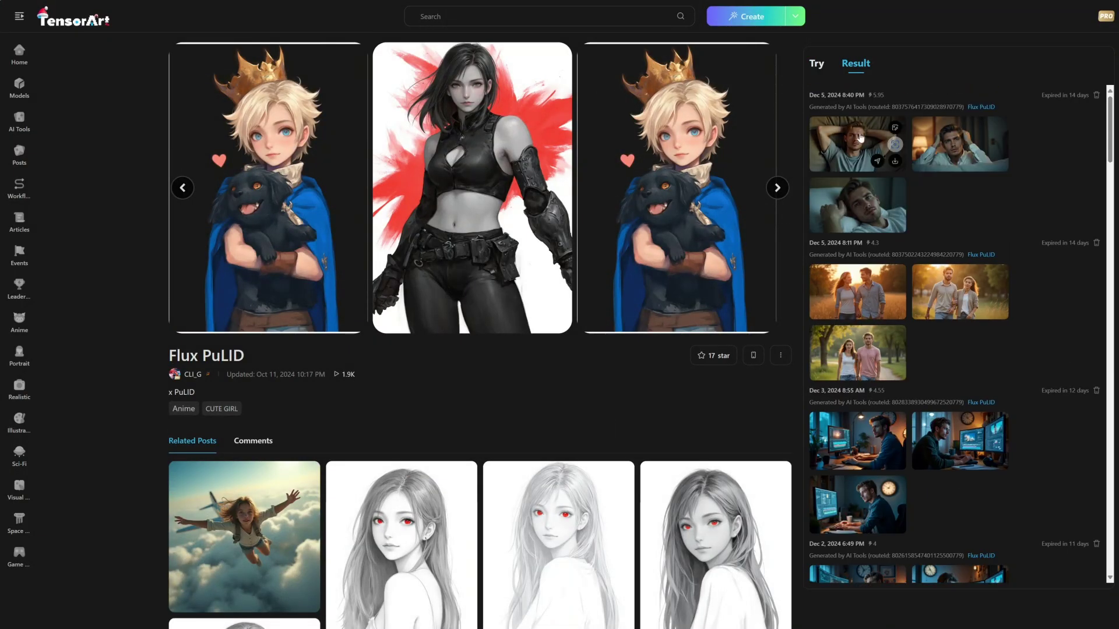
- Open the image of the man lying down in Tensor.Art, and generate the KLING AI video prompted "the man is talking"
click(860, 138)
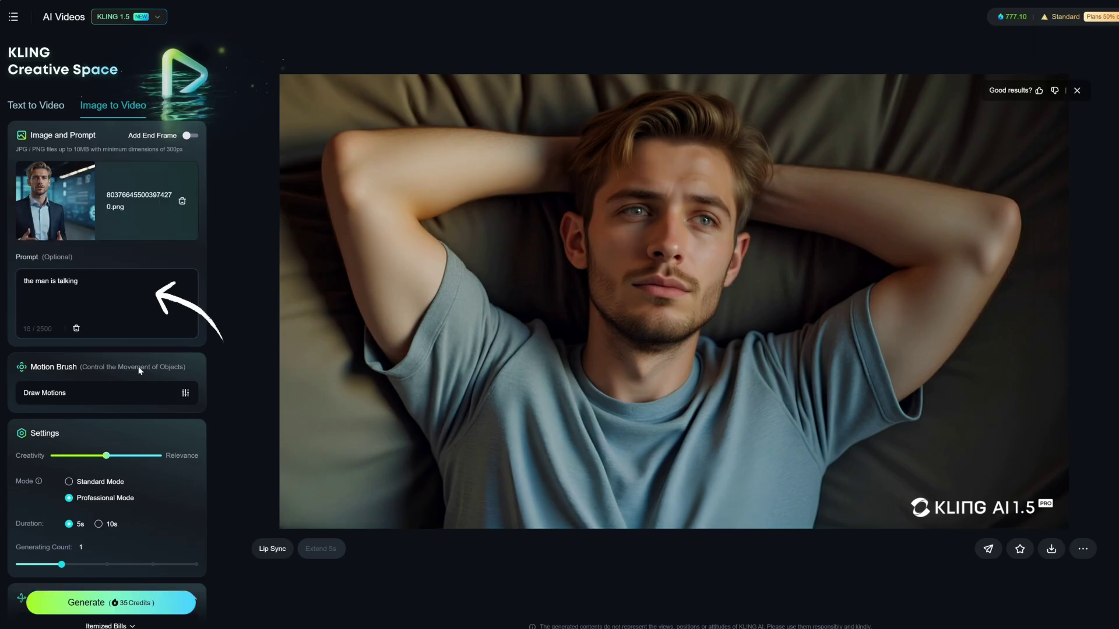
click(128, 605)
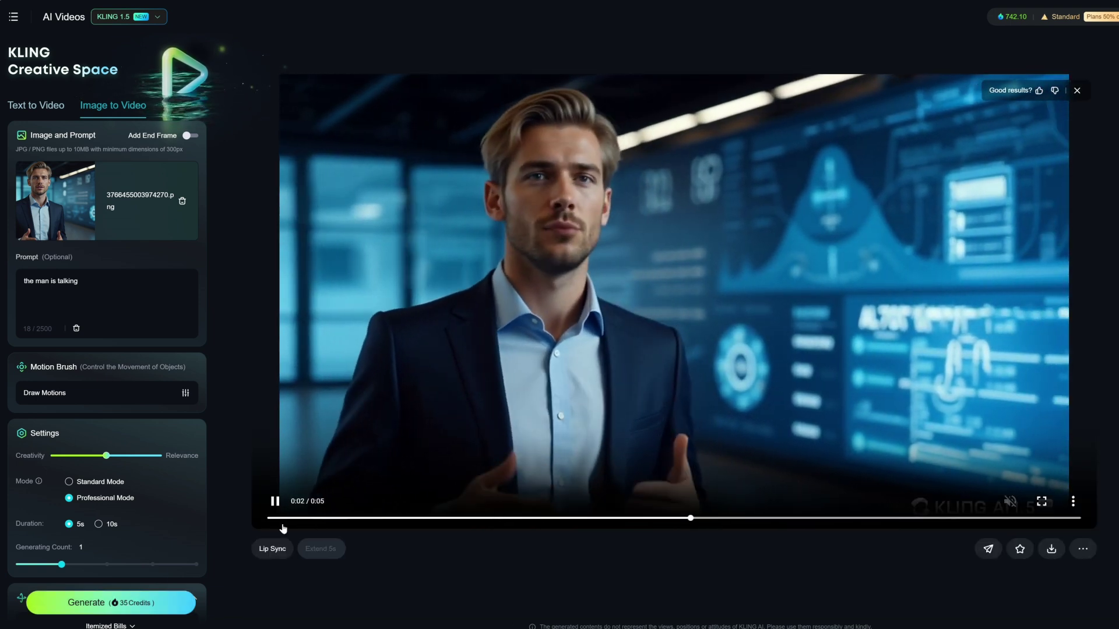
- Upload 1205.WAV as the local dubbing for the talking-man video's Lip Sync
click(272, 549)
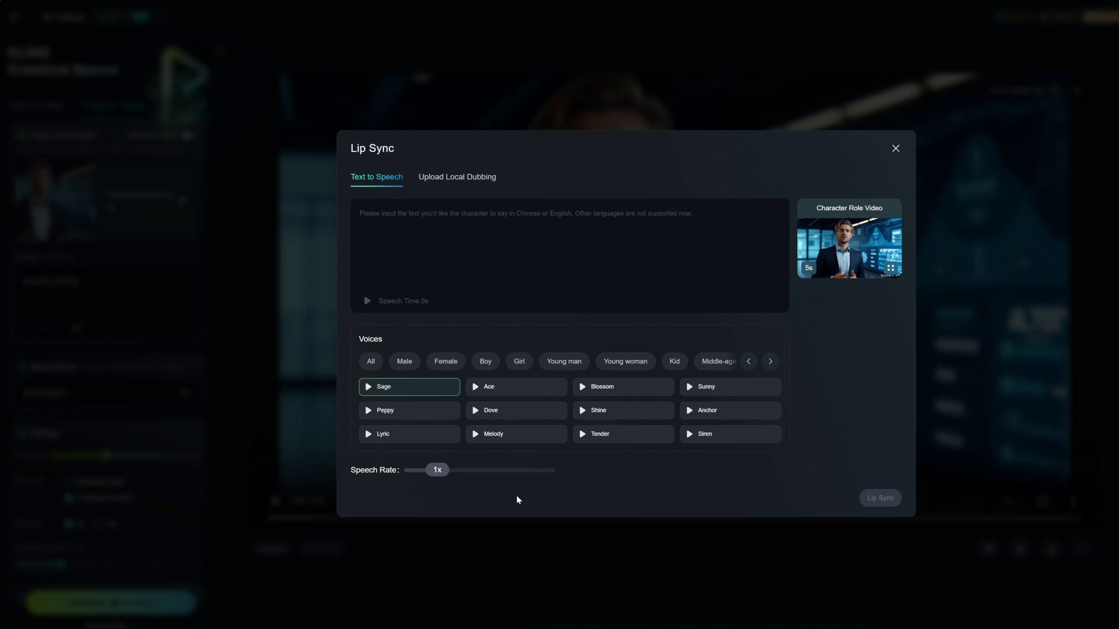
click(459, 179)
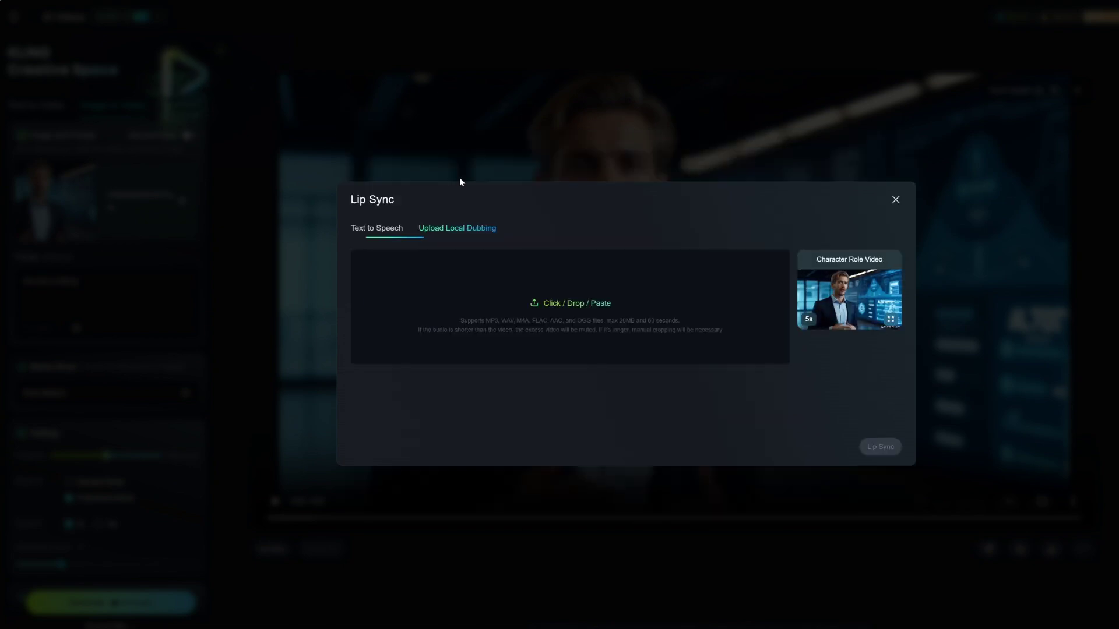
click(569, 304)
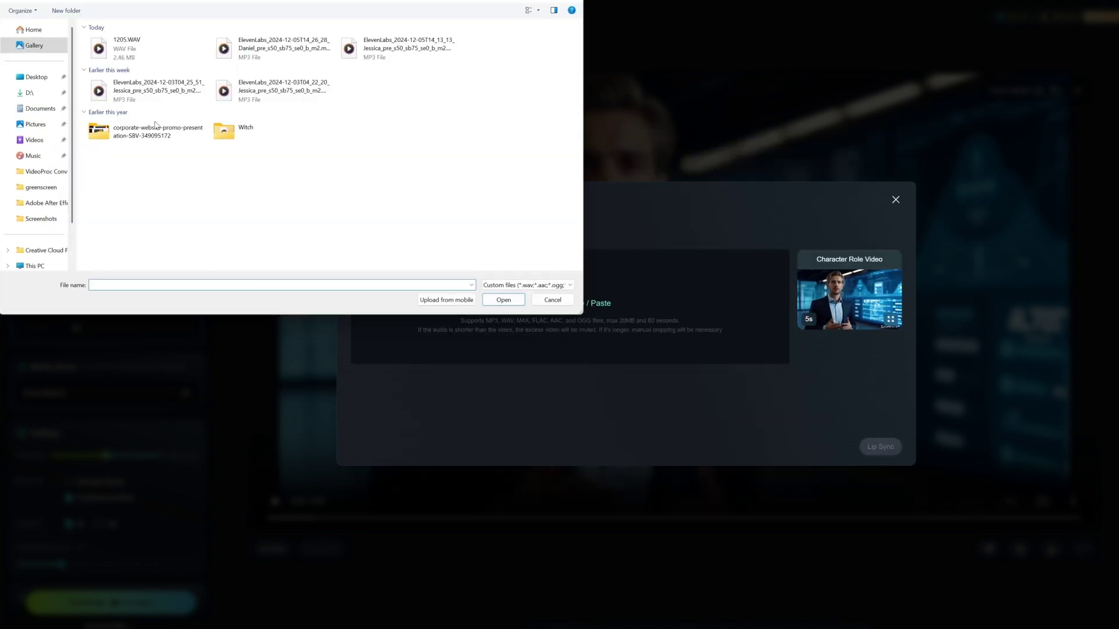
click(142, 49)
click(504, 298)
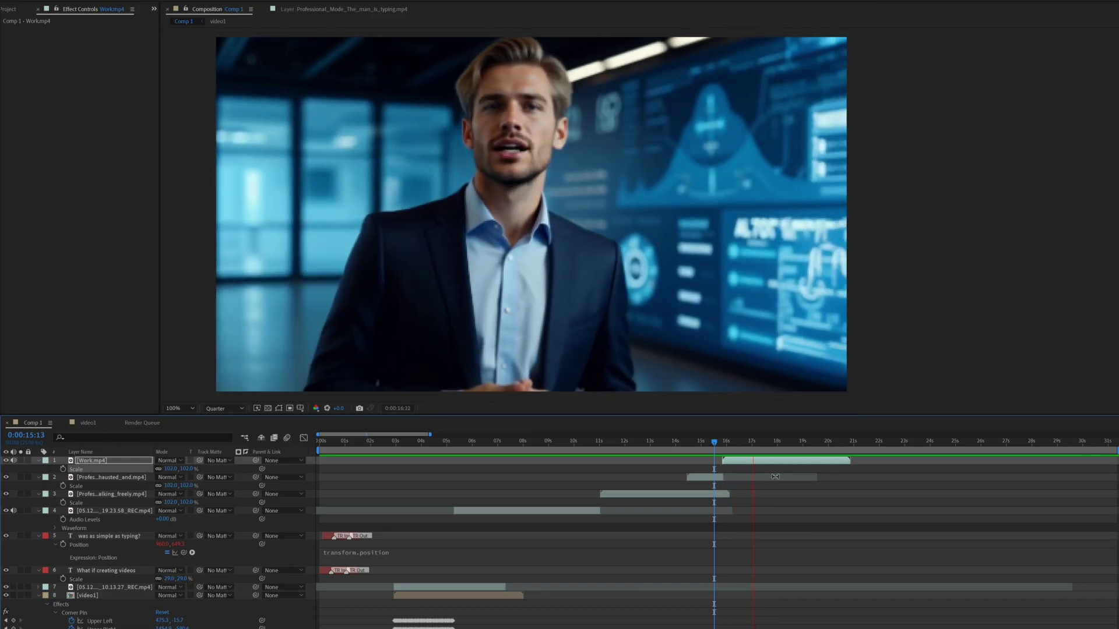
- Switch to After Effects and preview Comp 1 from the start of the Work.mp4 clip
key(space)
click(723, 445)
key(space)
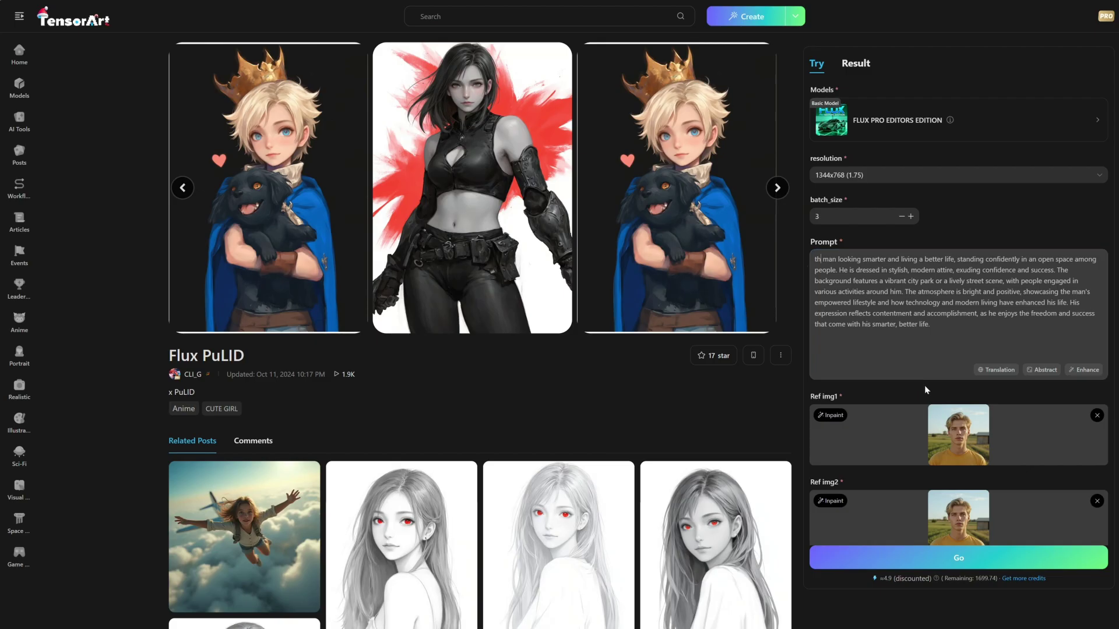
- Generate Tensor.Art images from the smarter, better life prompt and load the downloaded result into KLING AI's Image to Video form
click(994, 561)
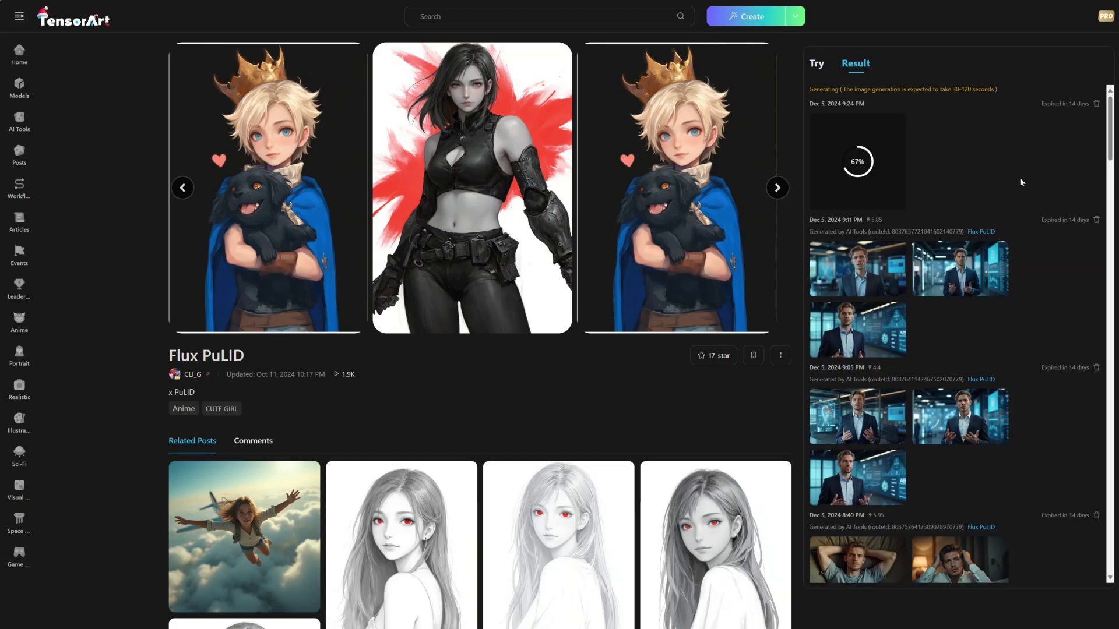
click(985, 198)
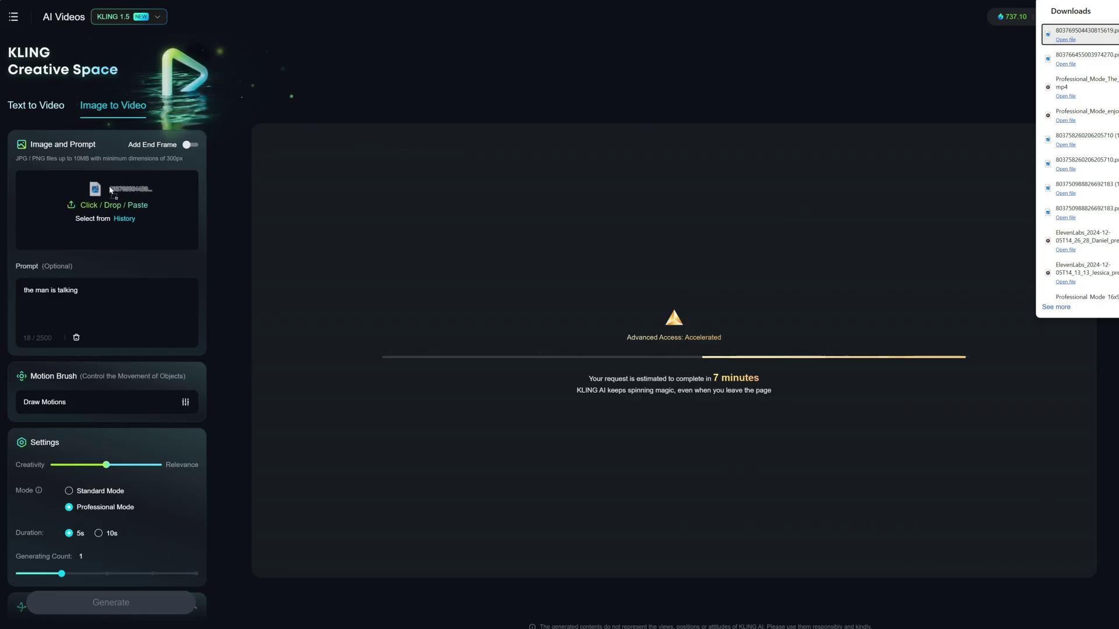
drag(111, 189, 112, 193)
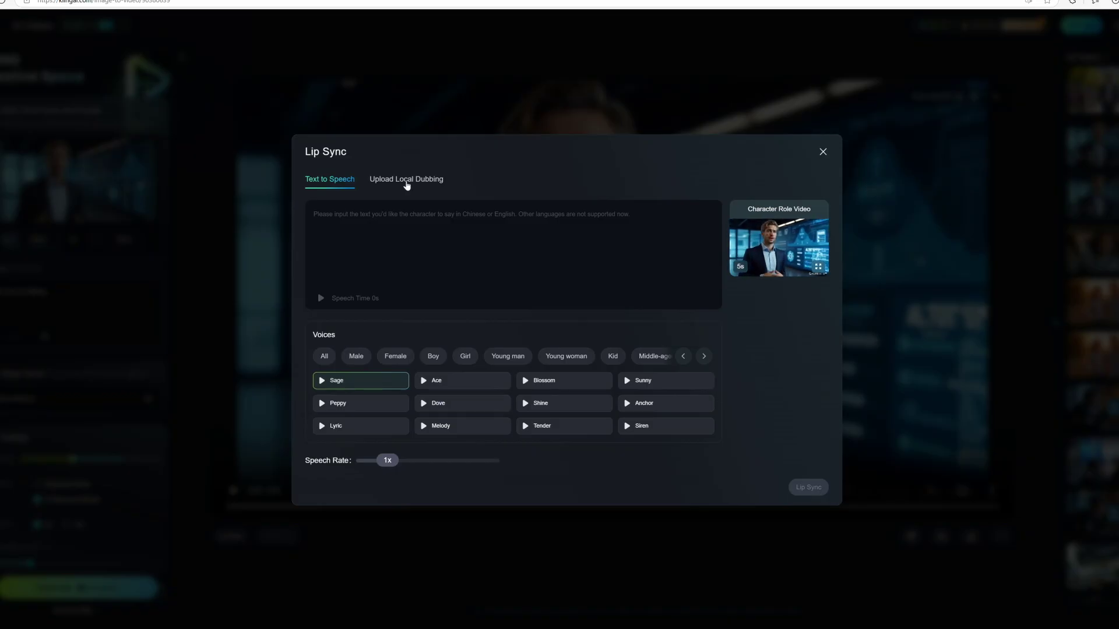
- Switch the Lip Sync of the talking-man video from text to speech to local dubbing
click(406, 181)
click(384, 338)
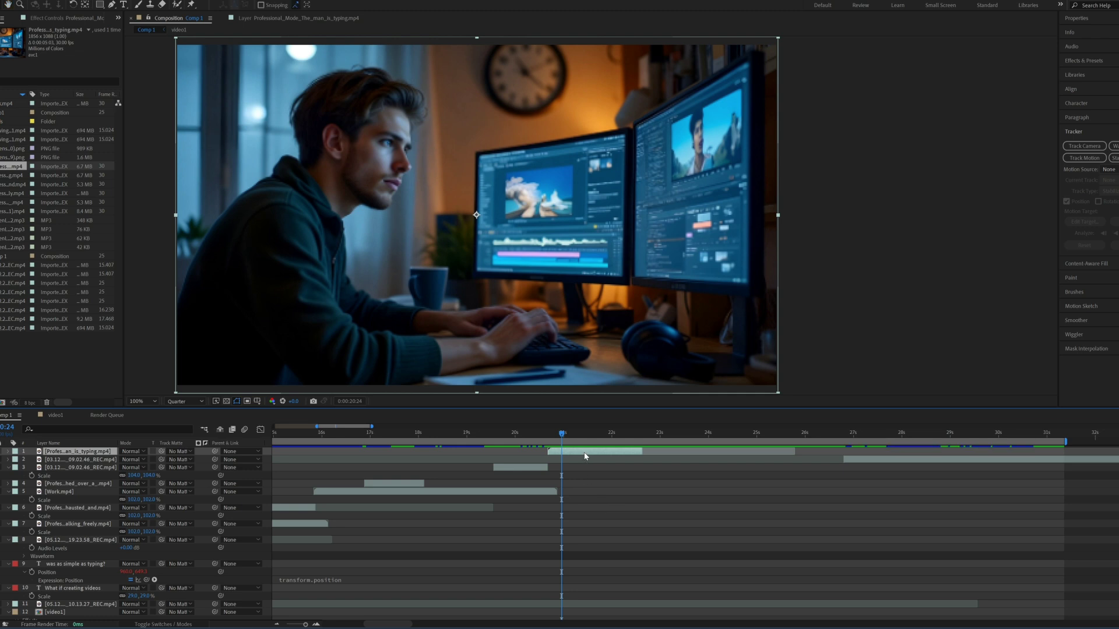
- In After Effects, apply the Shatter effect to the selected clip of the man typing
key(ctrl+space)
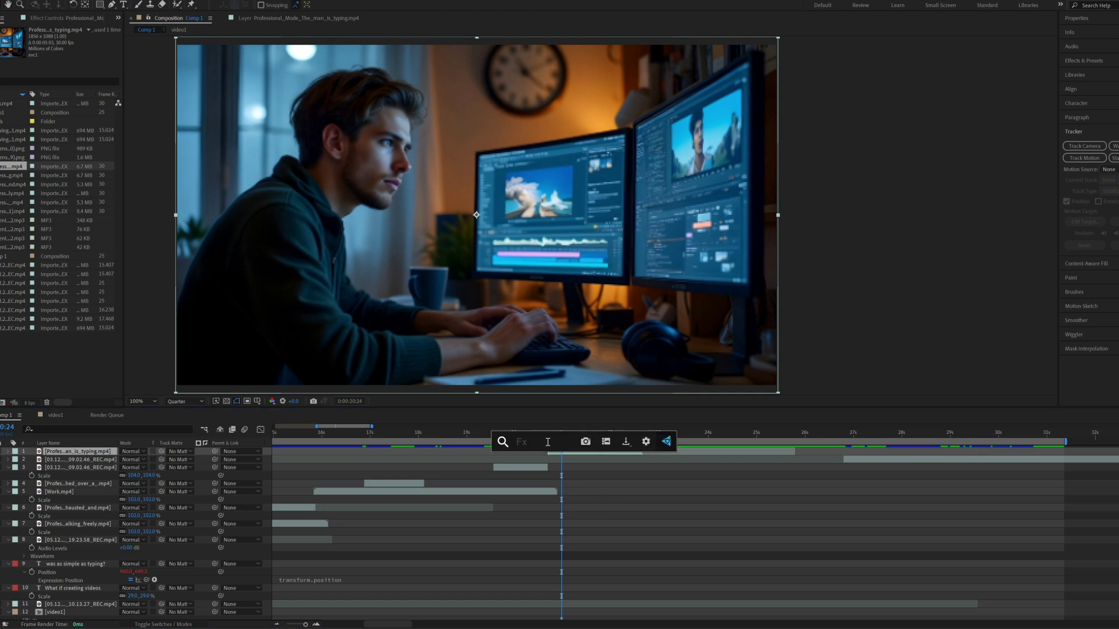
text(sha)
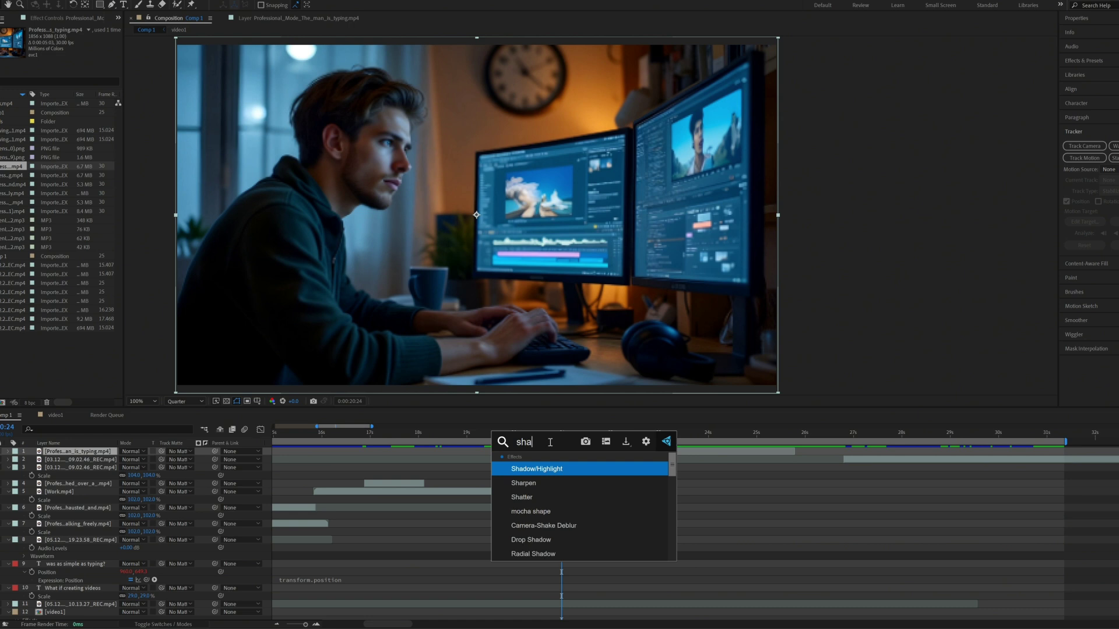
text(tt)
click(541, 466)
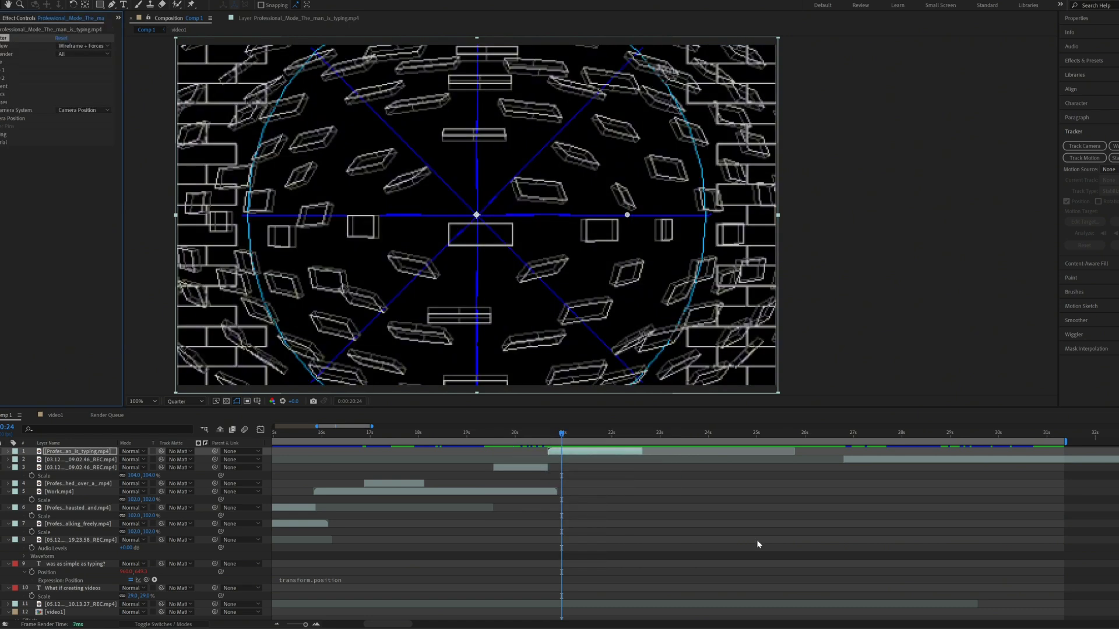
- Set the Shatter effect's view to Rendered and its shape pattern to Glass on the typing clip
click(565, 434)
click(550, 436)
click(77, 46)
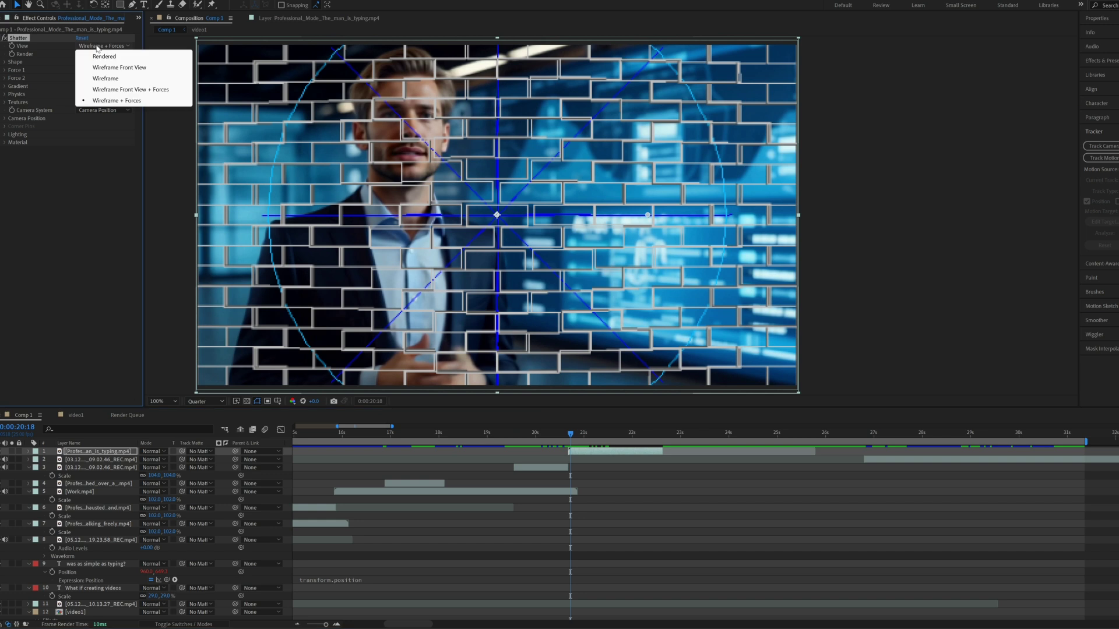
click(105, 56)
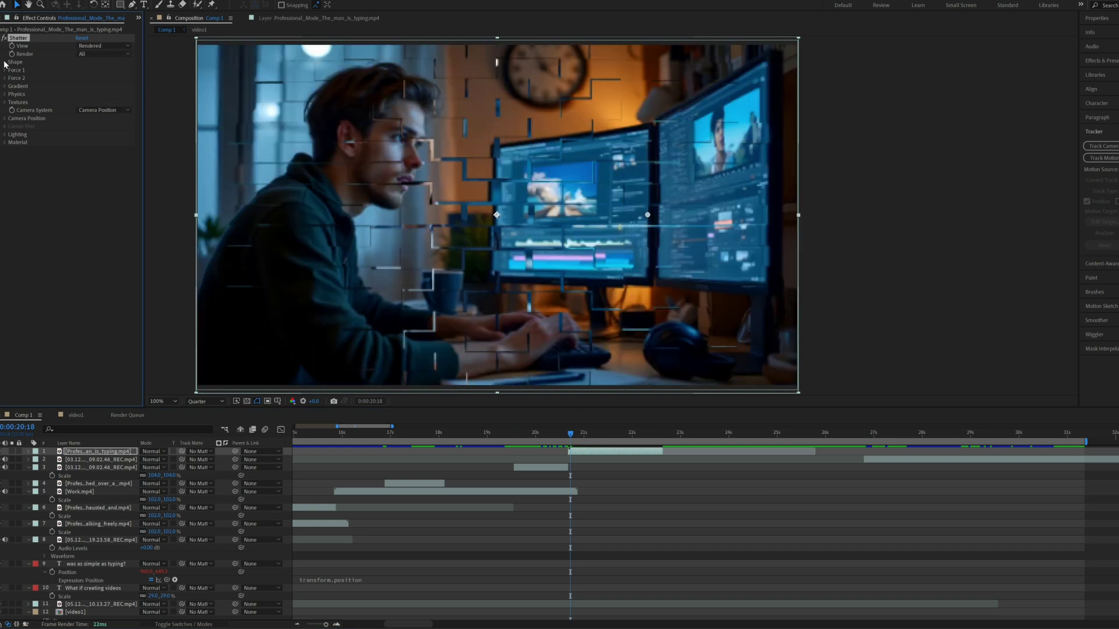
click(97, 71)
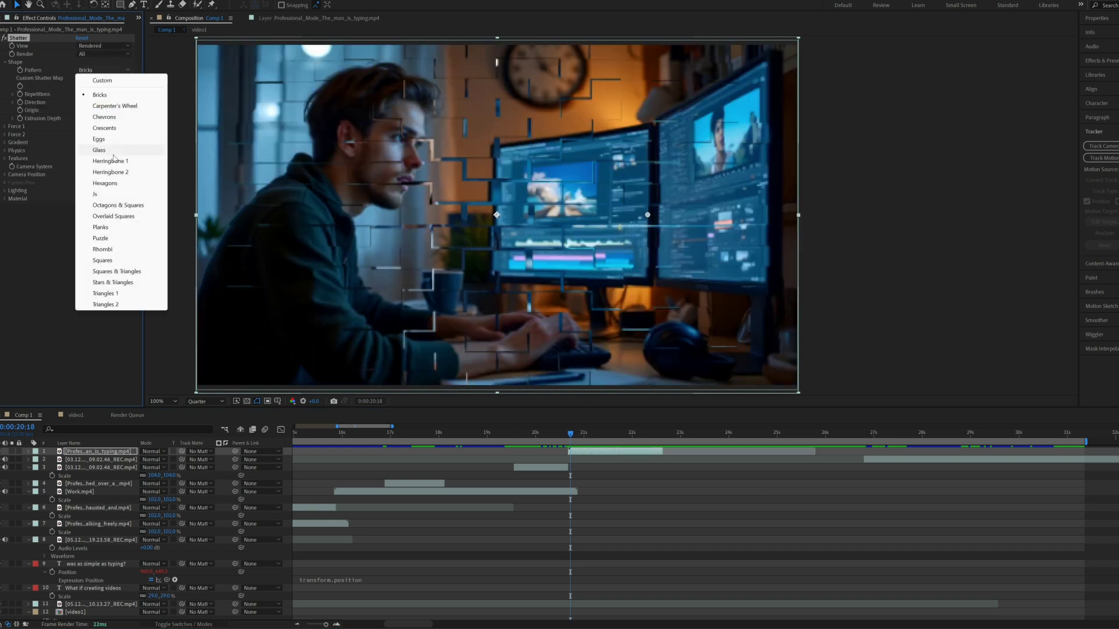
click(113, 151)
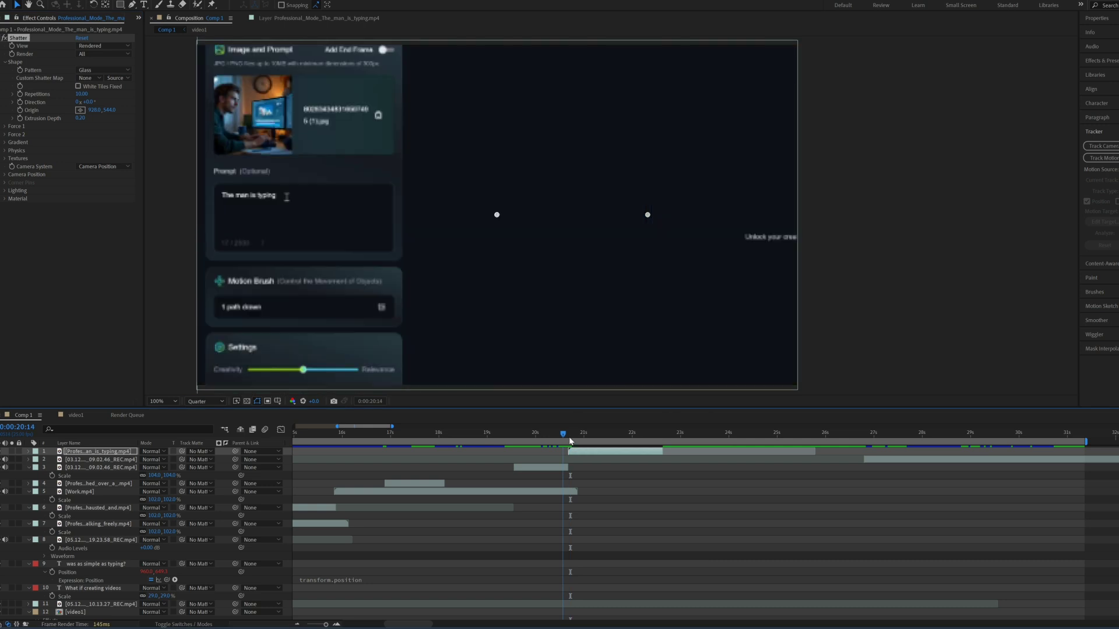
- Set the Shatter effect's gravity to 0.1 under Physics and scrub through the breaking glass
click(585, 434)
drag(596, 434, 615, 433)
click(5, 127)
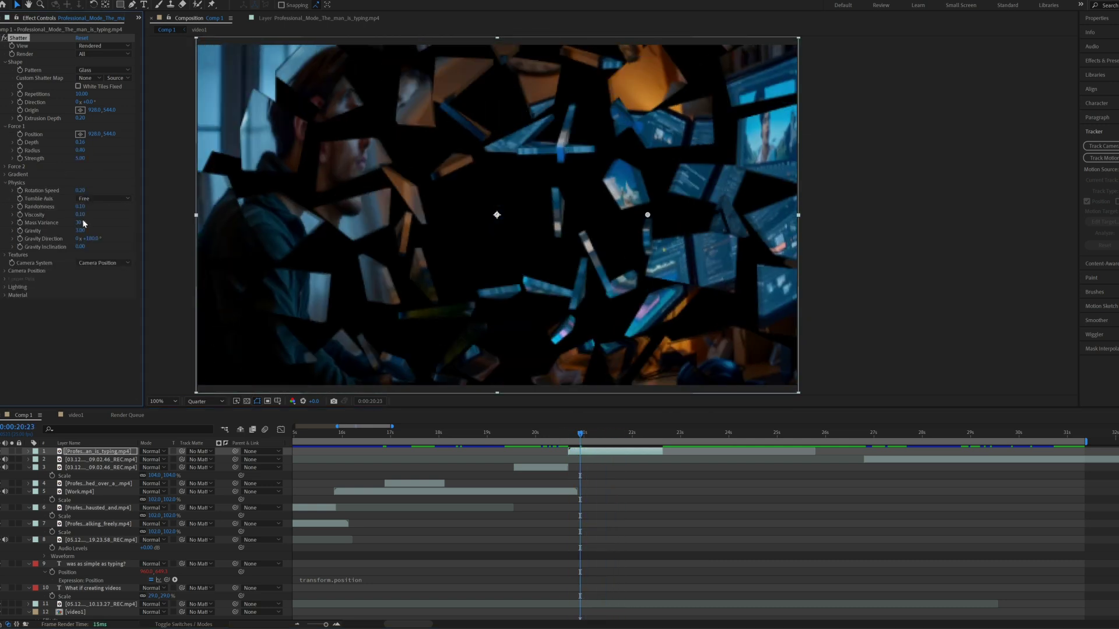
click(82, 230)
text(0.1)
drag(571, 434, 617, 431)
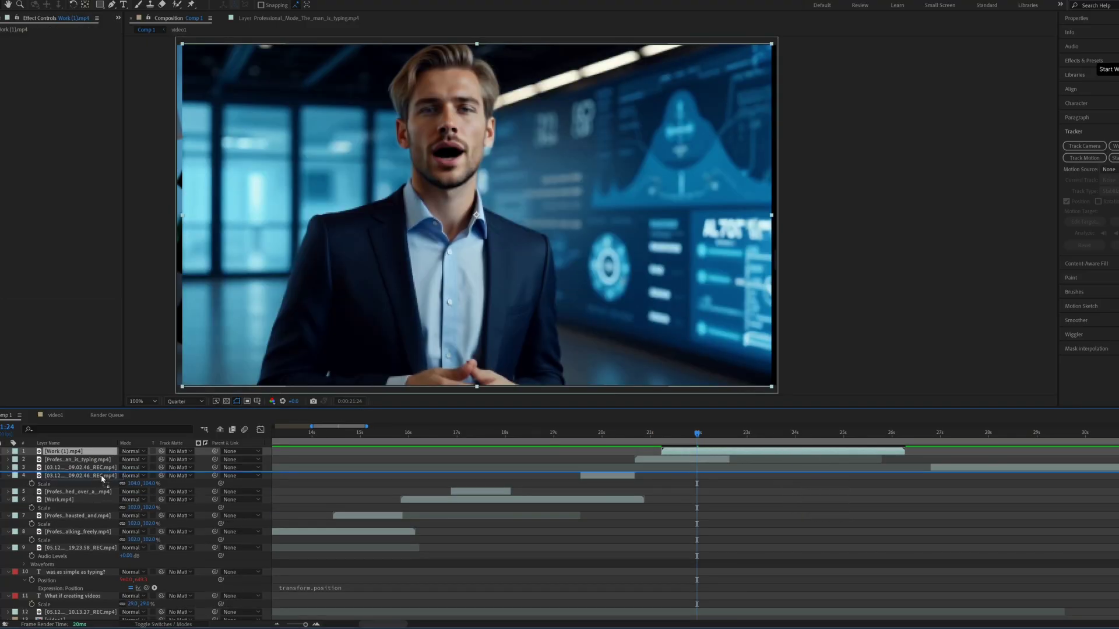
- Place the Work (1).mp4 layer below the typing clip, align both clips' starts, and preview the shatter transition
drag(103, 479, 103, 473)
drag(695, 466, 668, 466)
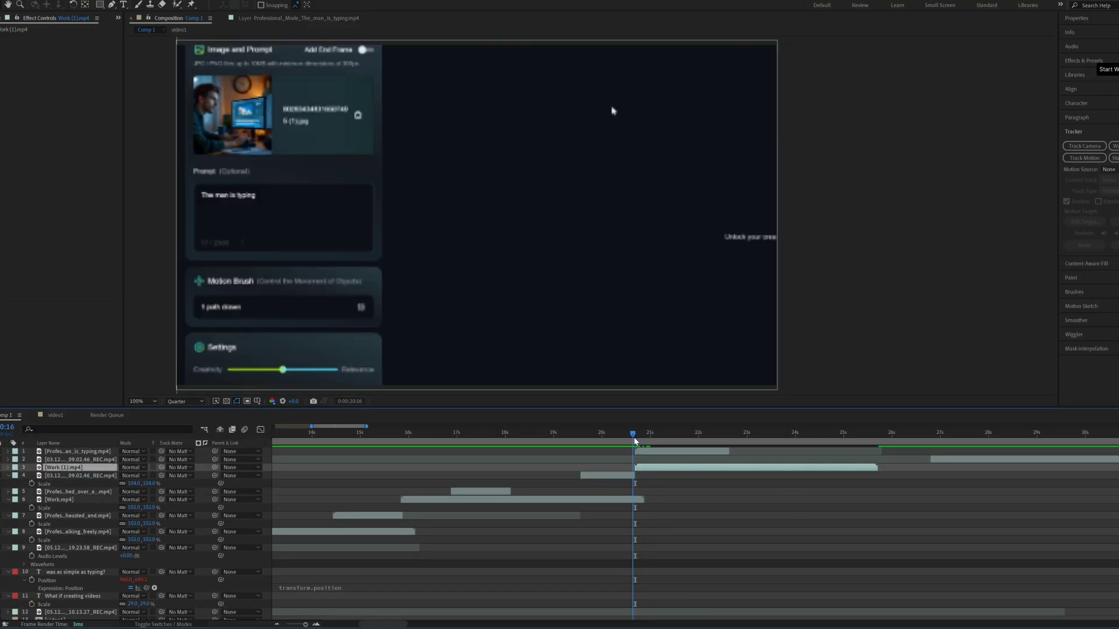
click(715, 434)
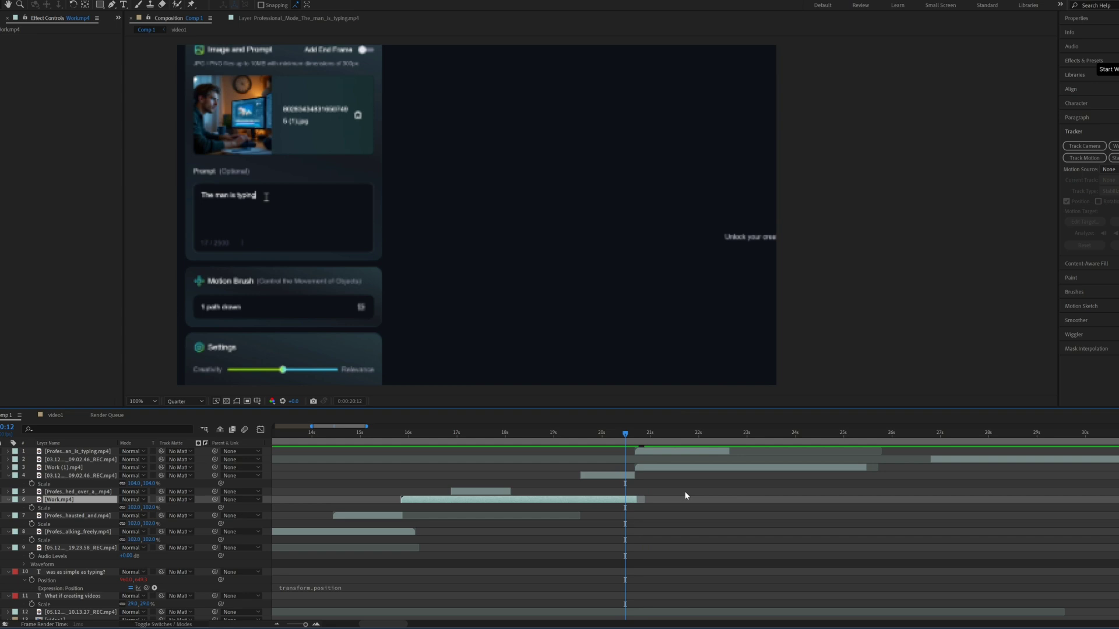
key(space)
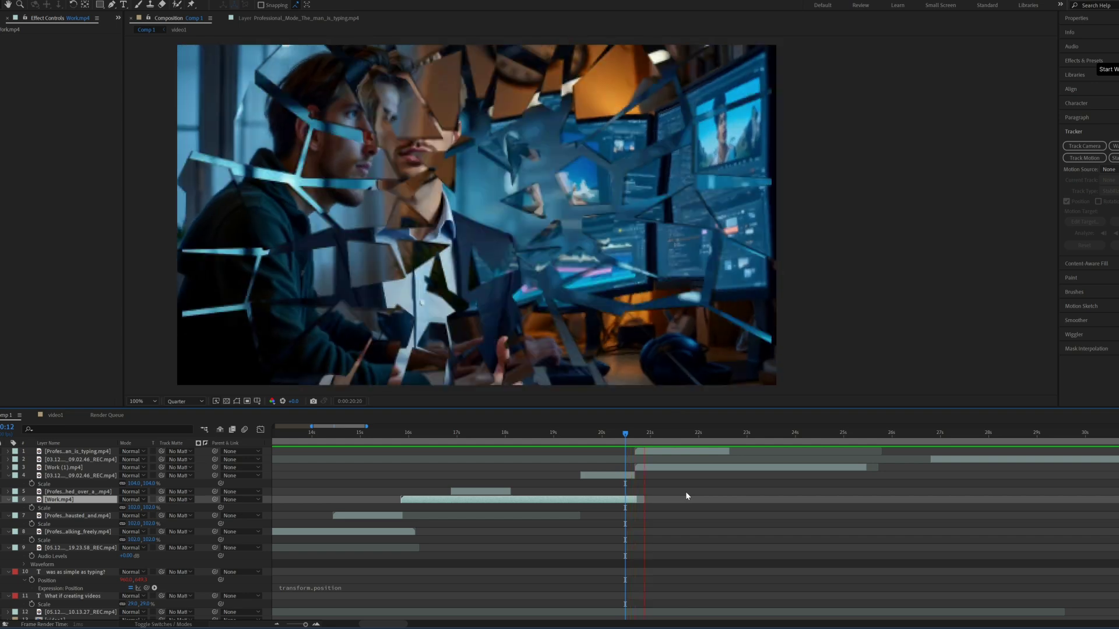
- Fade out the shattered typing clip with opacity keyframes ending at 0% and preview the result
click(678, 452)
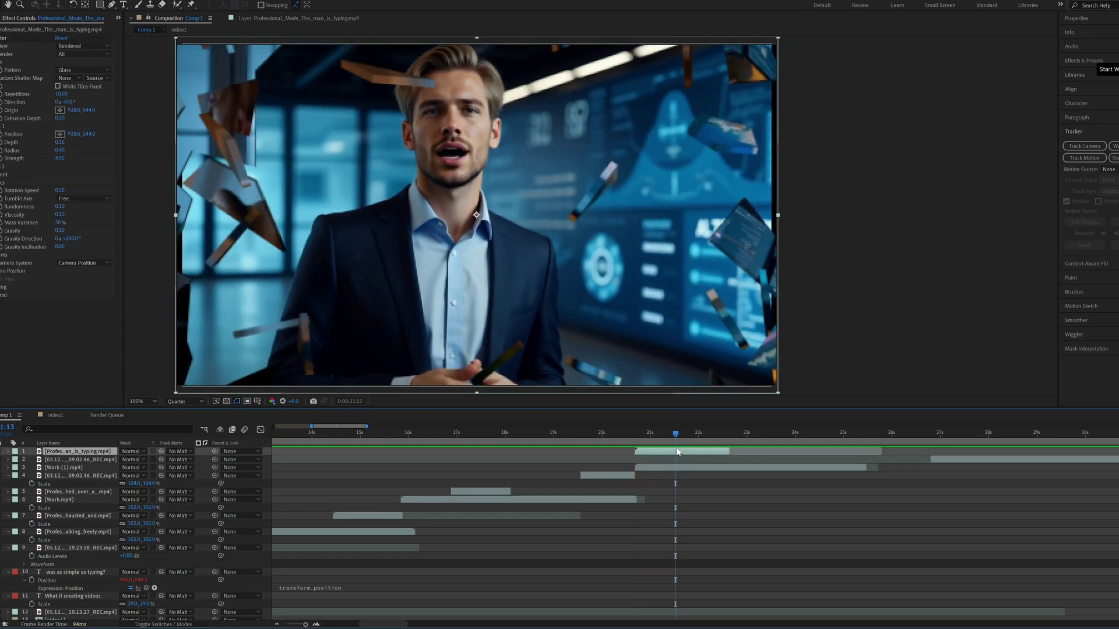
key(t)
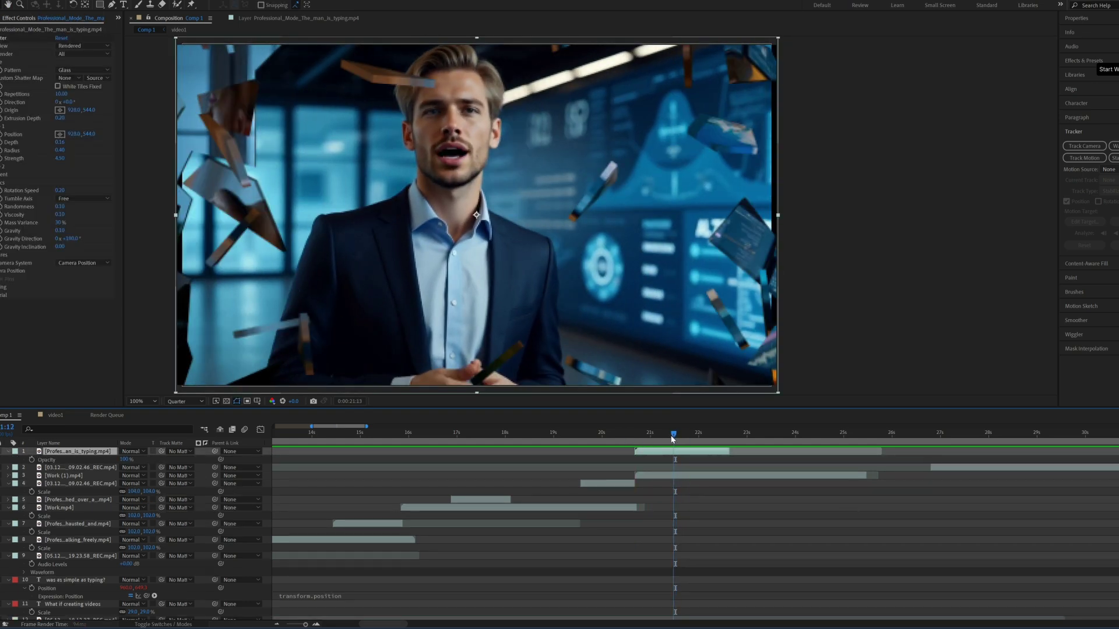
drag(671, 438, 667, 437)
click(700, 435)
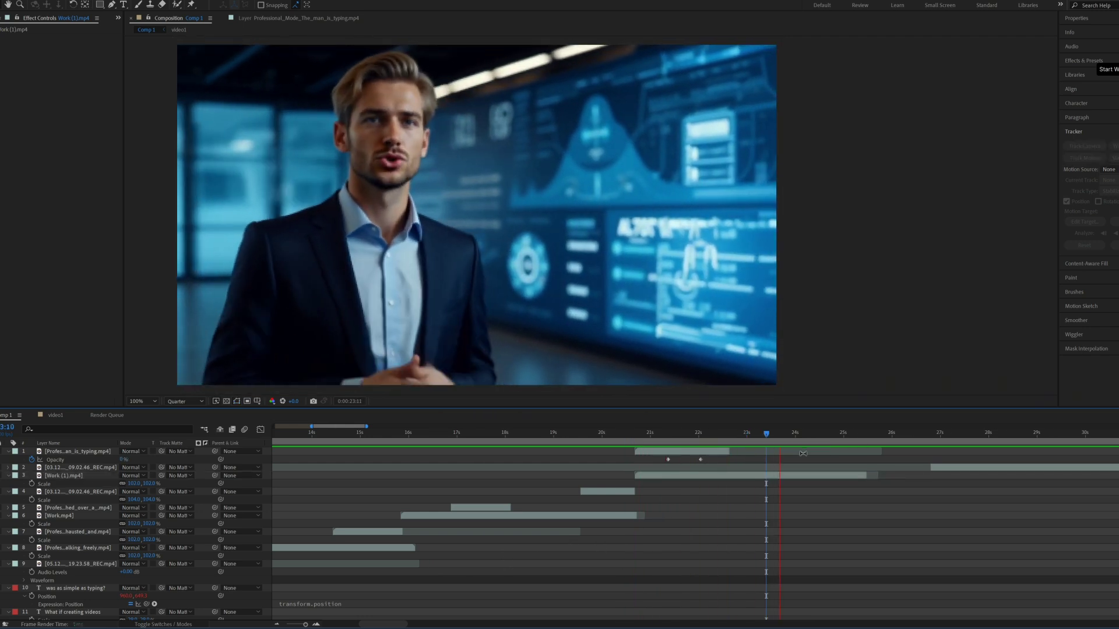
key(space)
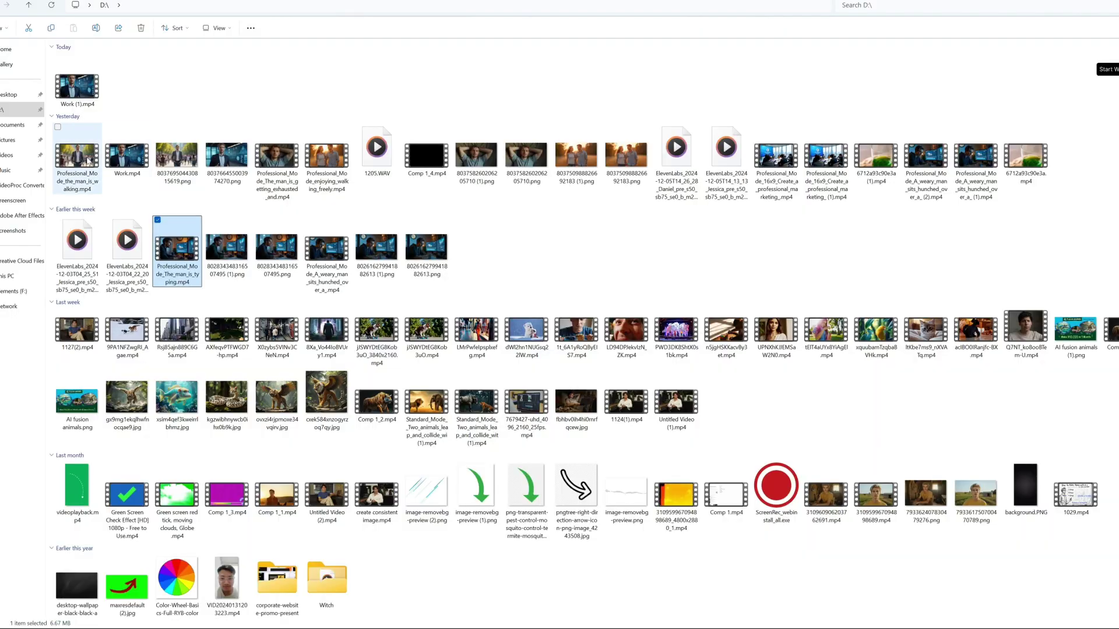
- Add the man-walking video to Comp 1 and speed it up by enabling time remapping and moving its end keyframe earlier
drag(82, 157, 652, 442)
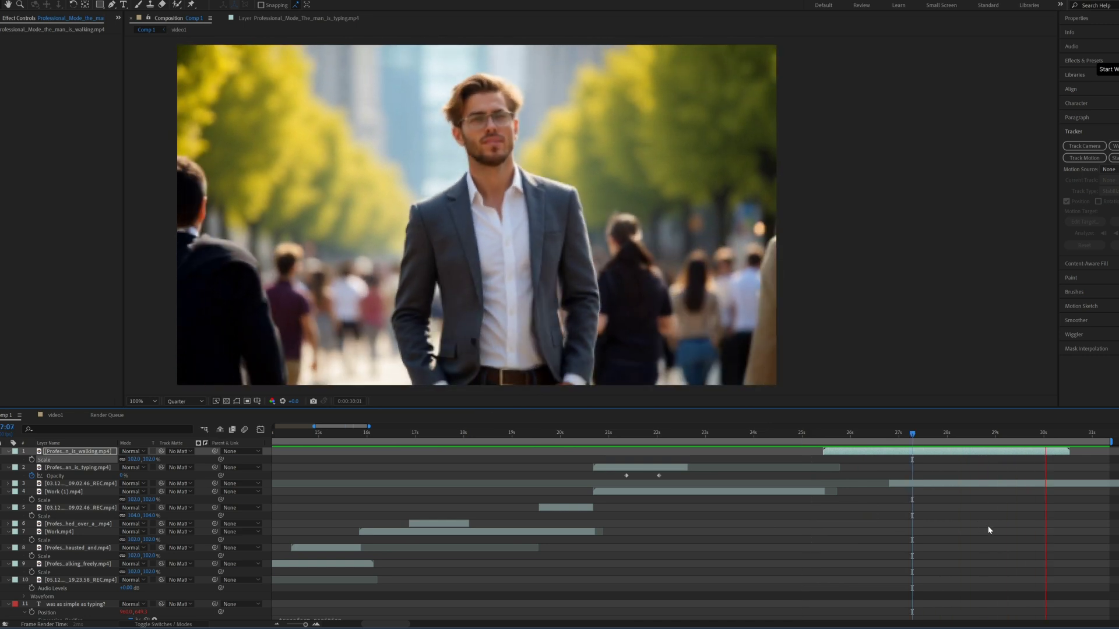
right_click(897, 452)
mouse_move(934, 212)
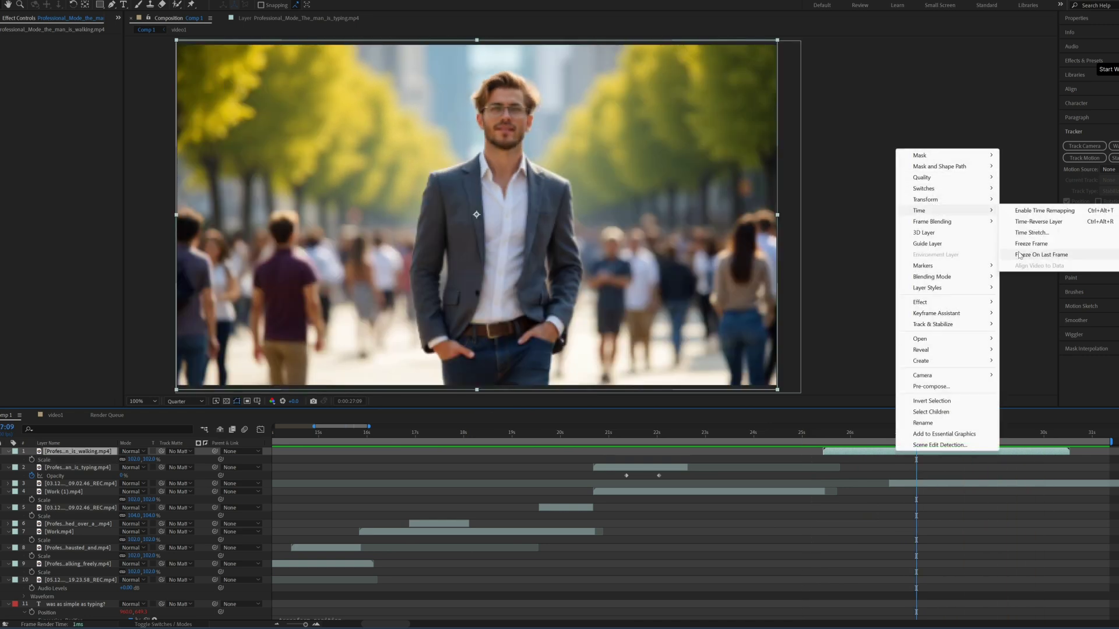
click(1023, 211)
drag(1068, 459, 1016, 473)
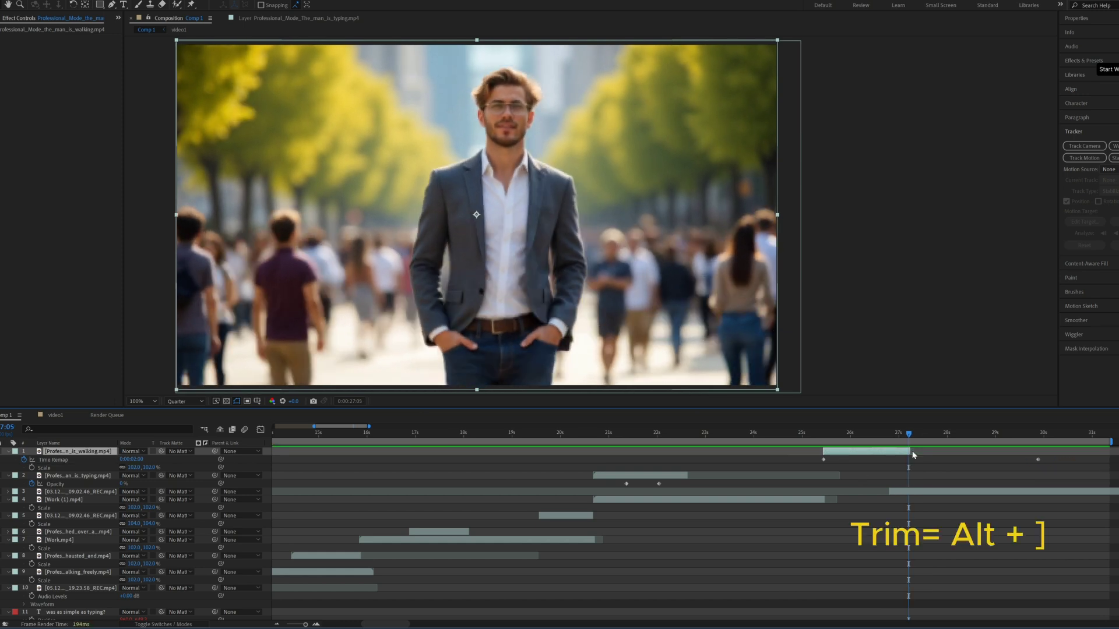
key(space)
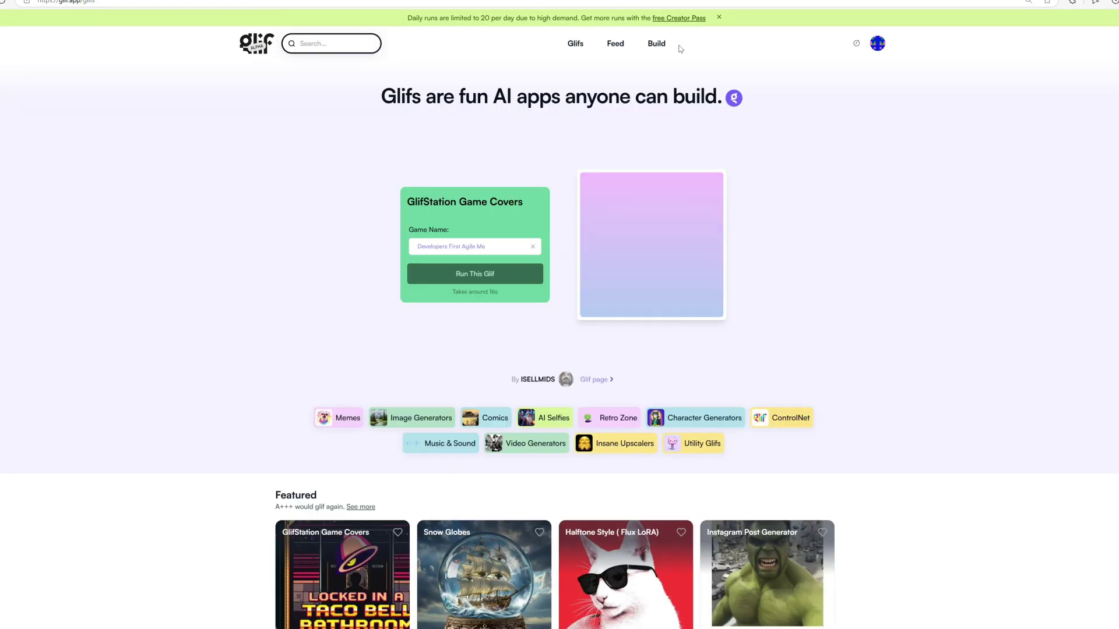
- Build a new Glif in the browser with an image block, the pasted image prompt, and the Flux Pro v1.1 Ultra model
click(708, 41)
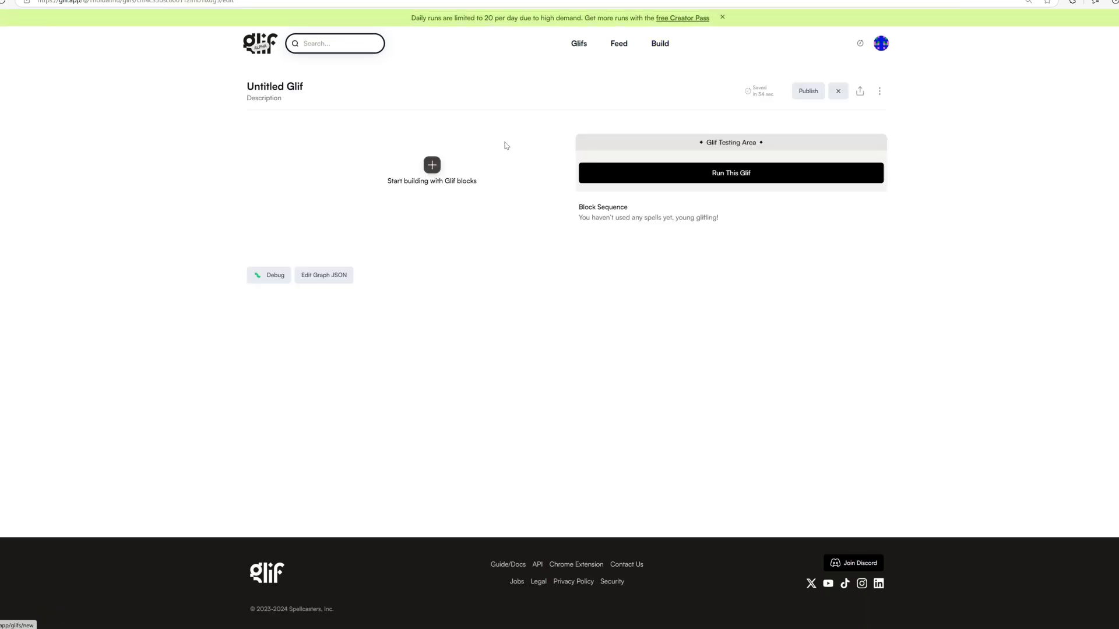
click(431, 165)
click(506, 231)
key(ctrl+v)
click(446, 337)
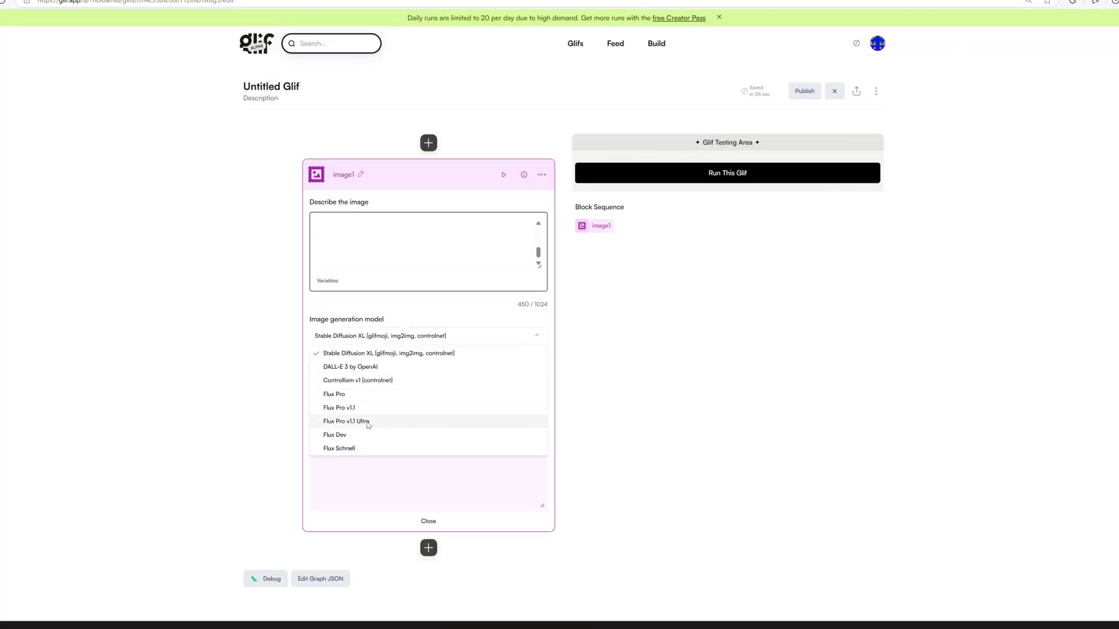
click(368, 422)
click(406, 385)
click(376, 444)
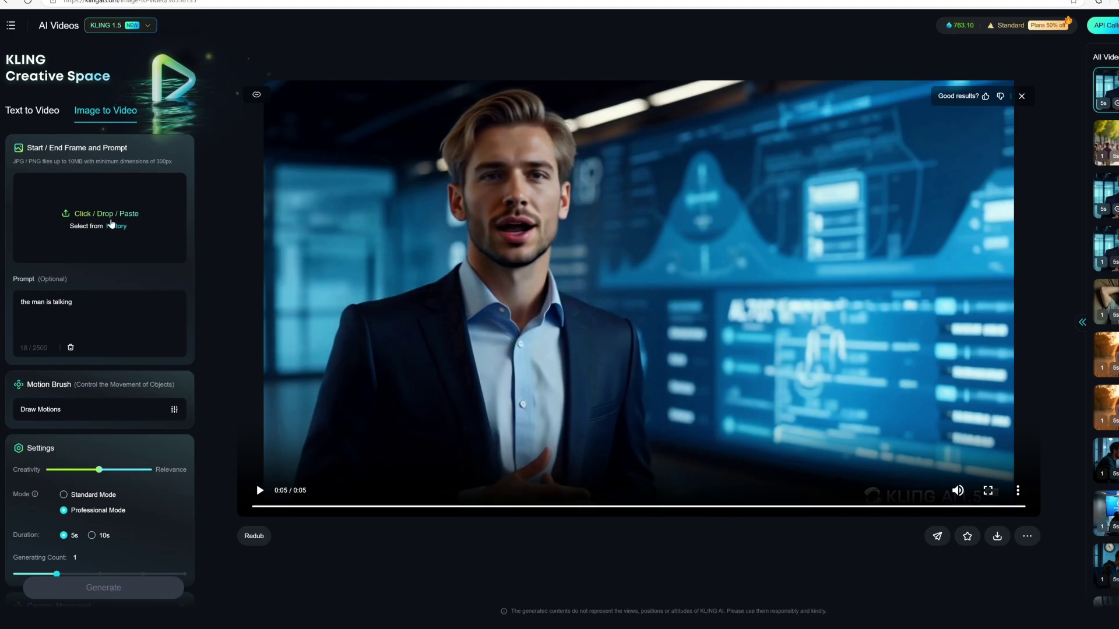
- Load generated images, including ryflah5p2b9ygboeg87r.jpg, into KLING AI's Image to Video form and preview the edit in After Effects
click(149, 217)
double_click(103, 58)
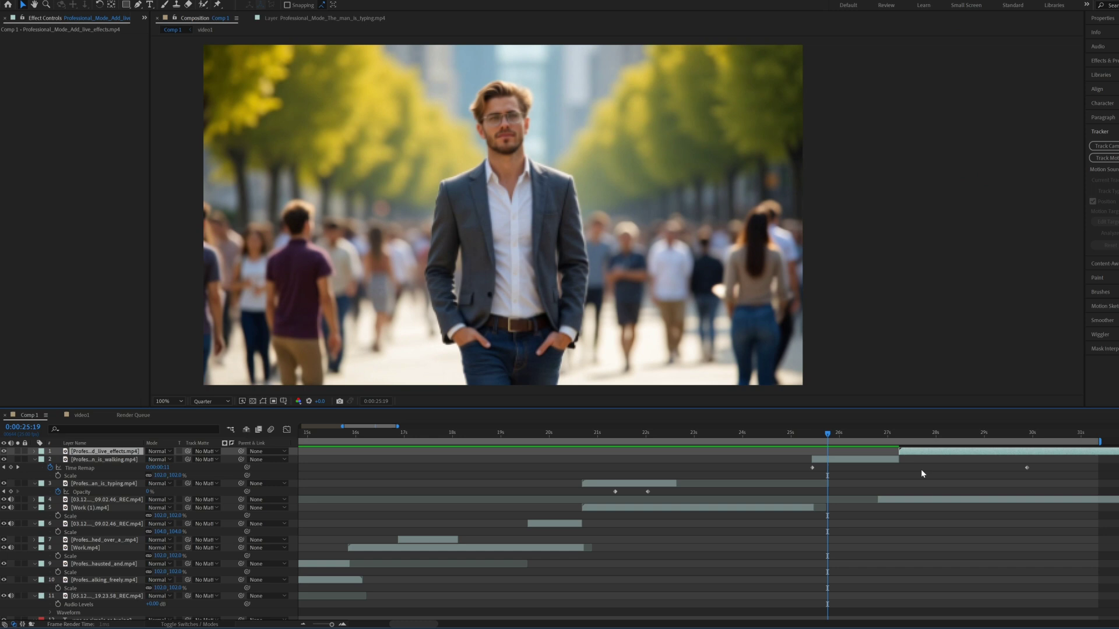
key(space)
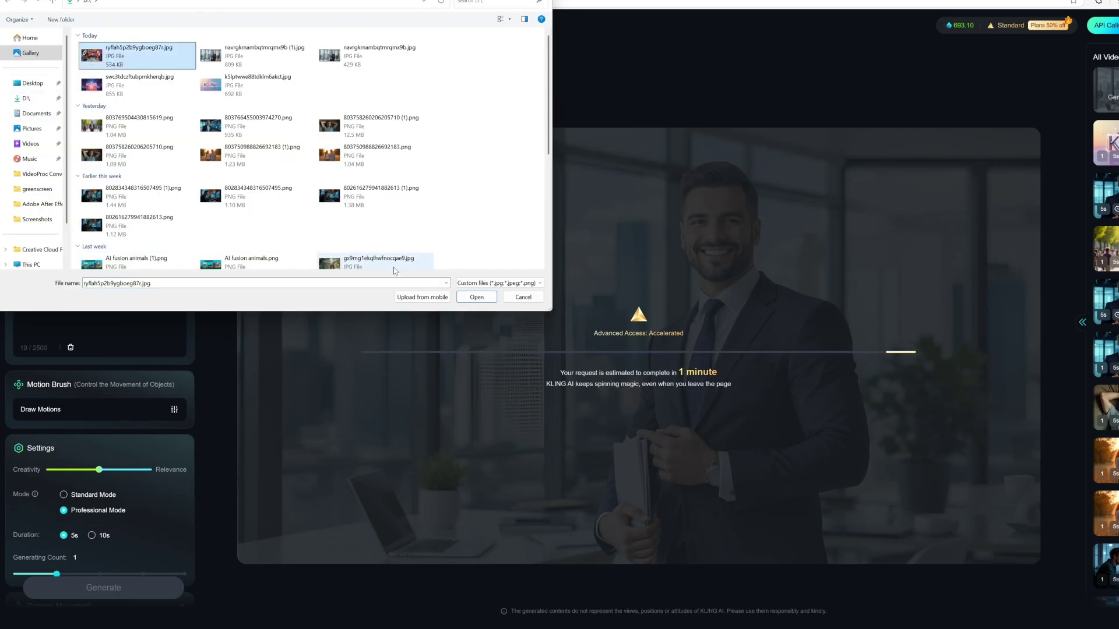
key(Return)
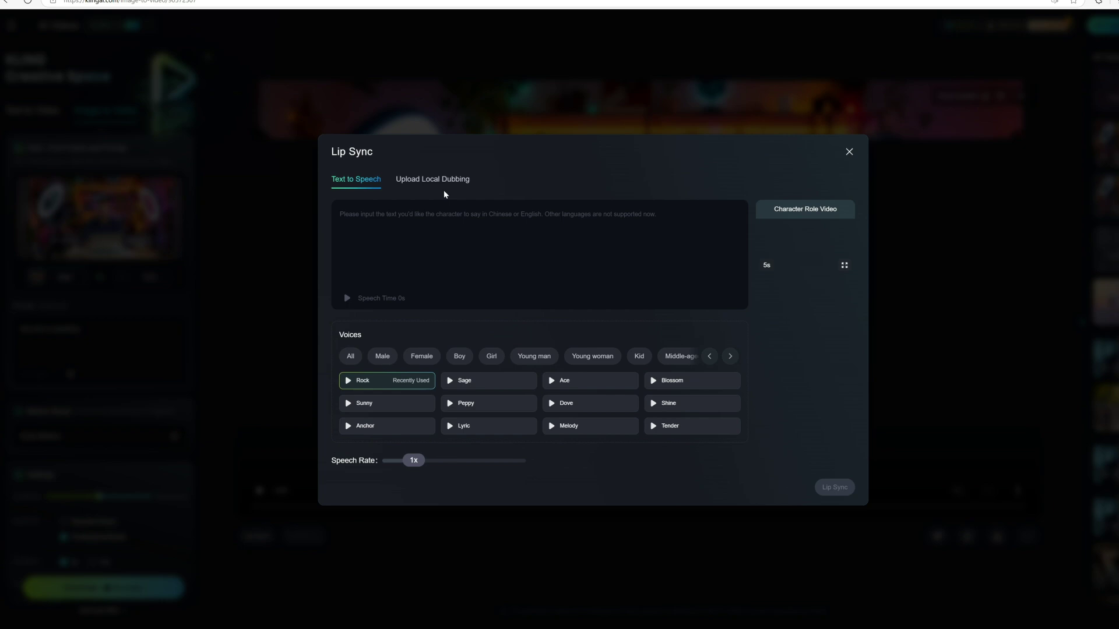
- Upload a local dubbing audio file to lip-sync the video of the man at the laptop, and download the result
click(462, 314)
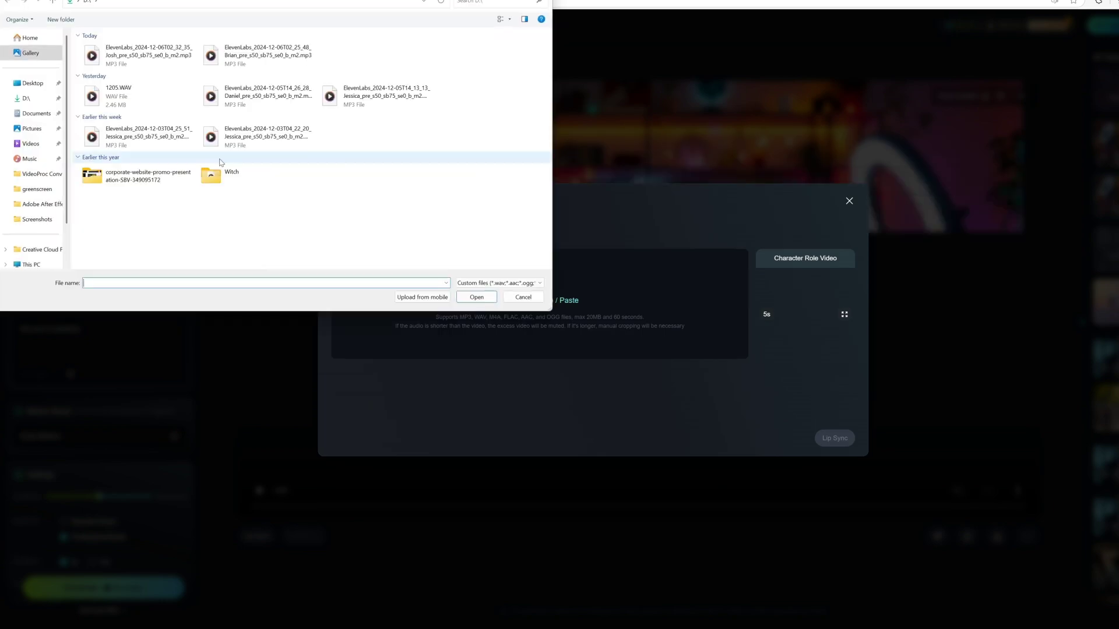
key(Return)
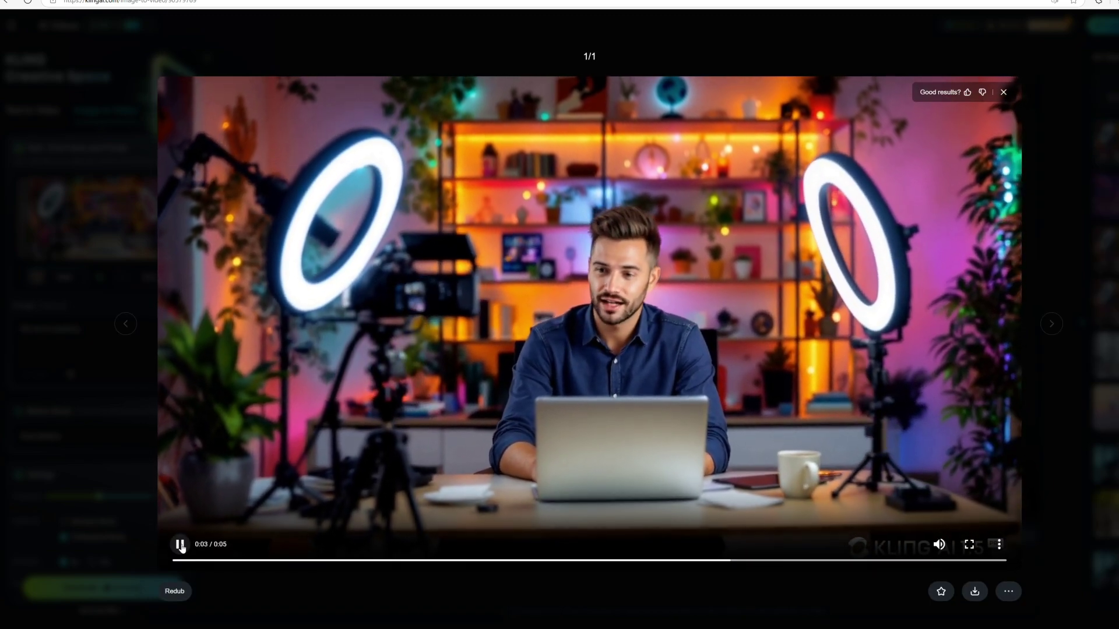
click(180, 544)
click(974, 591)
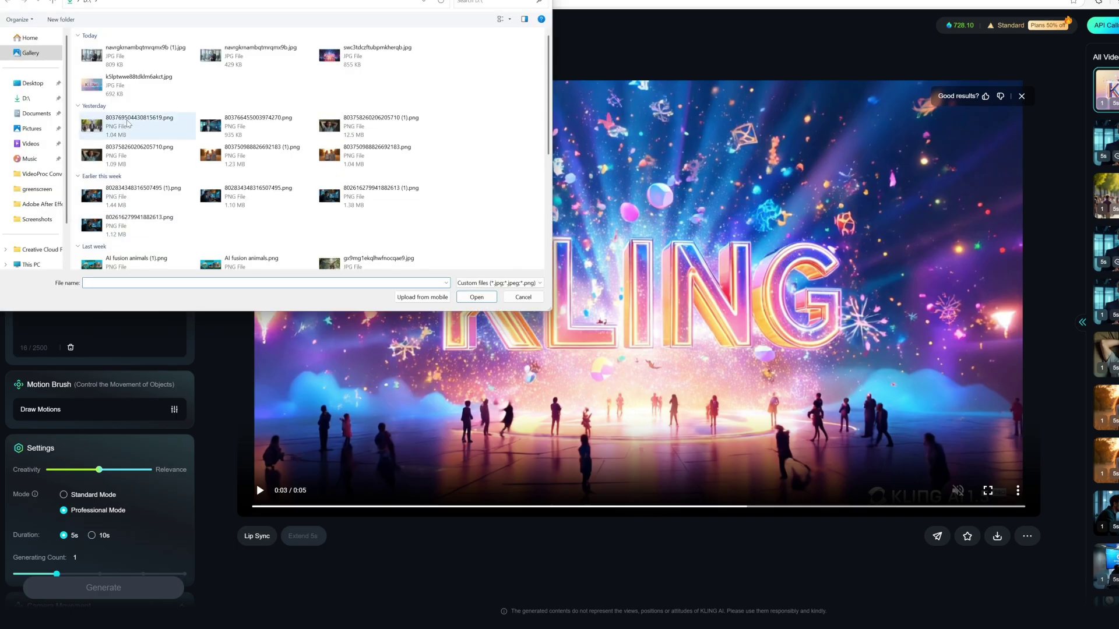
- Load the businessman-in-office image as the start frame and generate a video with the prompt "the man is speaking"
key(Return)
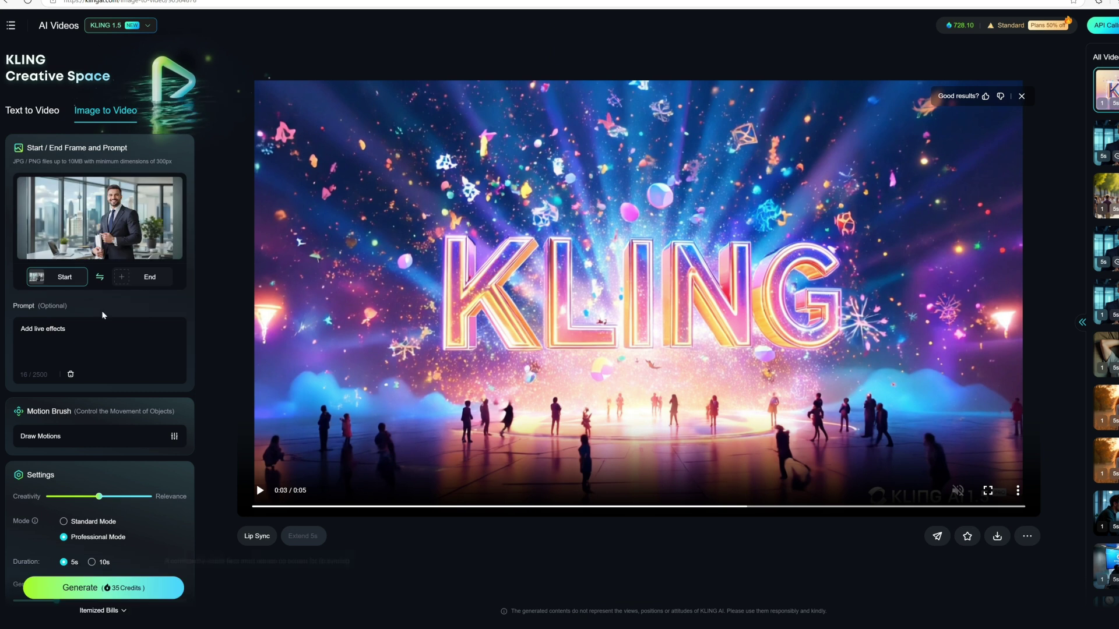
click(86, 333)
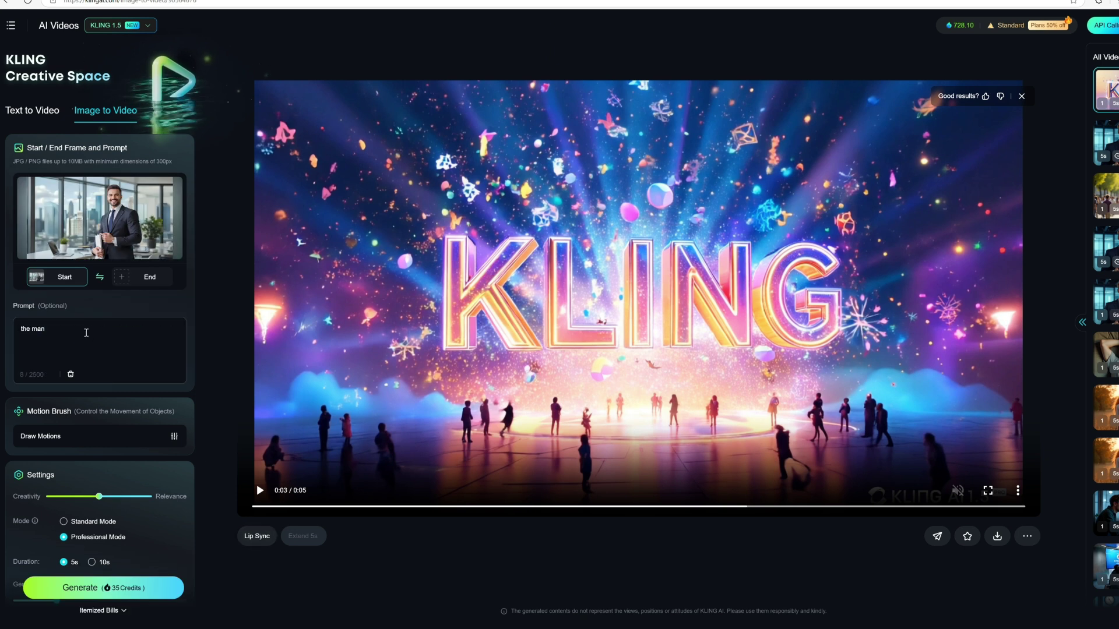
click(103, 587)
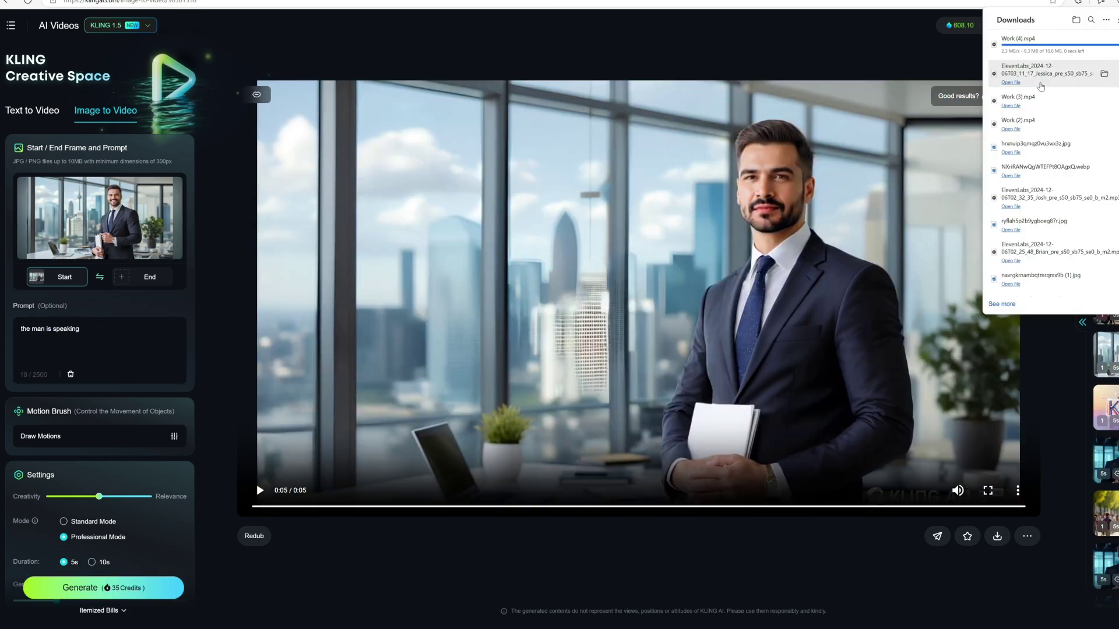
- Play the lip-synced office businessman video and open the browser's downloads
click(260, 491)
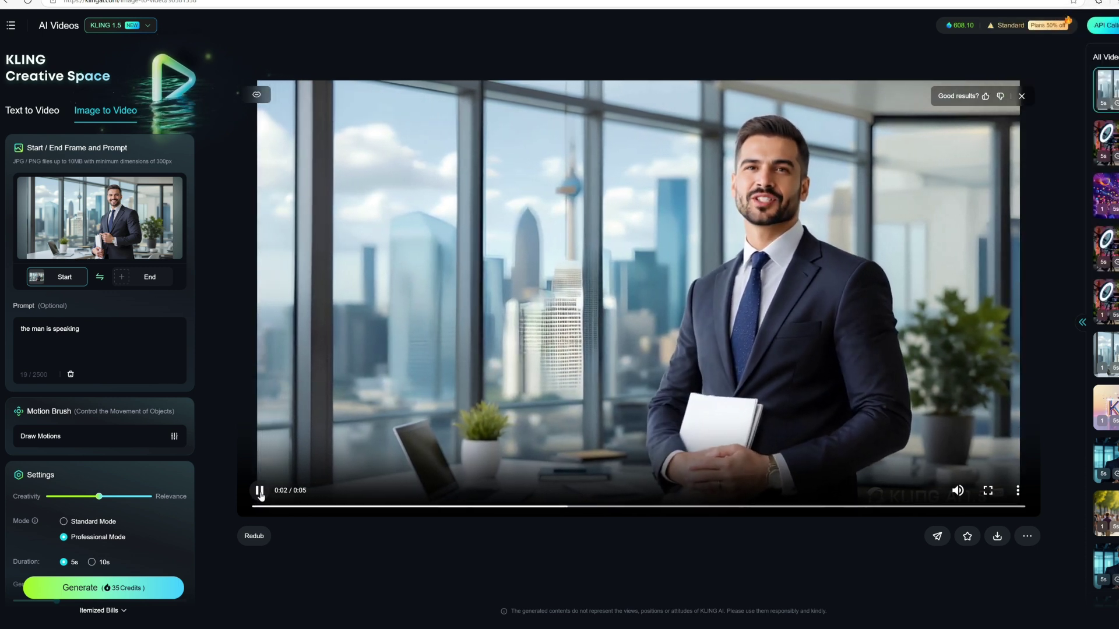
click(1077, 2)
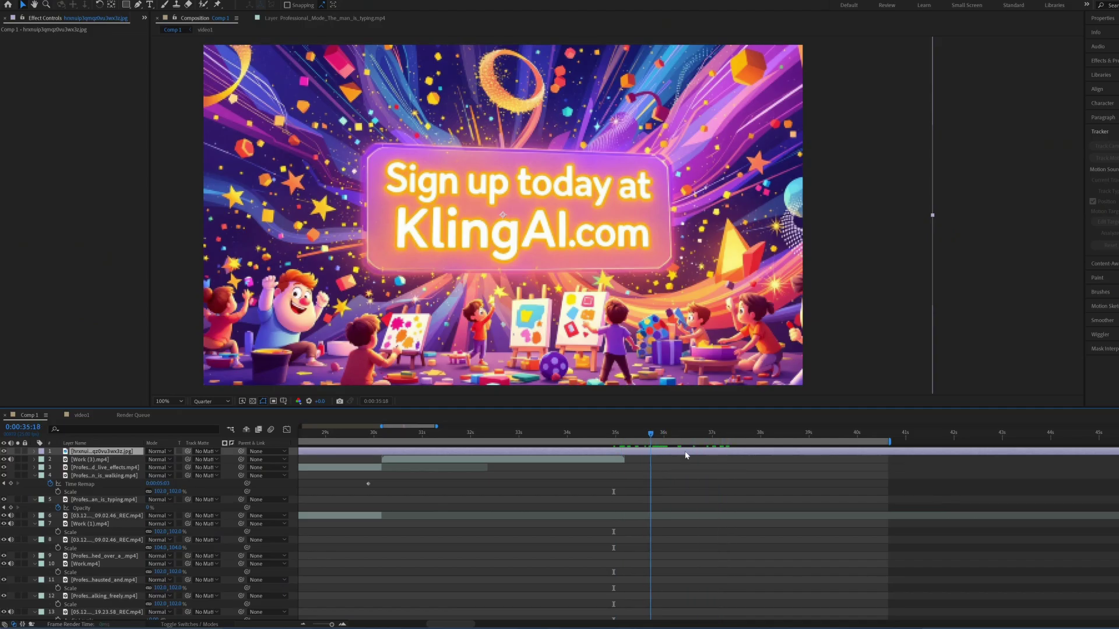
- In After Effects, apply the Shatter effect to the "Sign up today at KlingAI.com" image layer
key(ctrl+space)
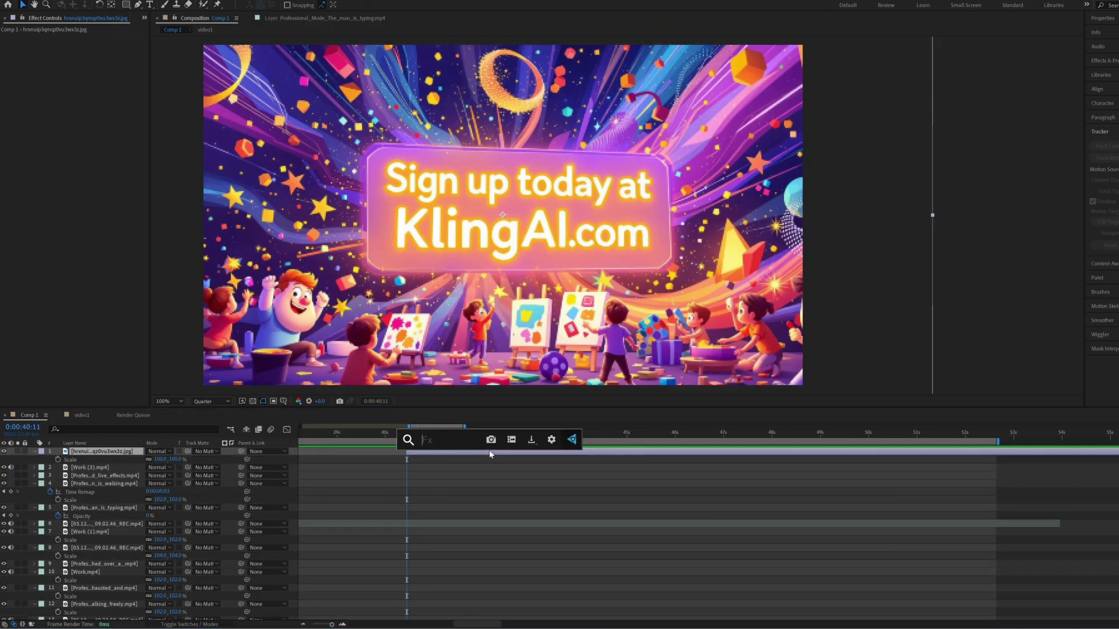
text(sh)
key(Down)
key(Down)
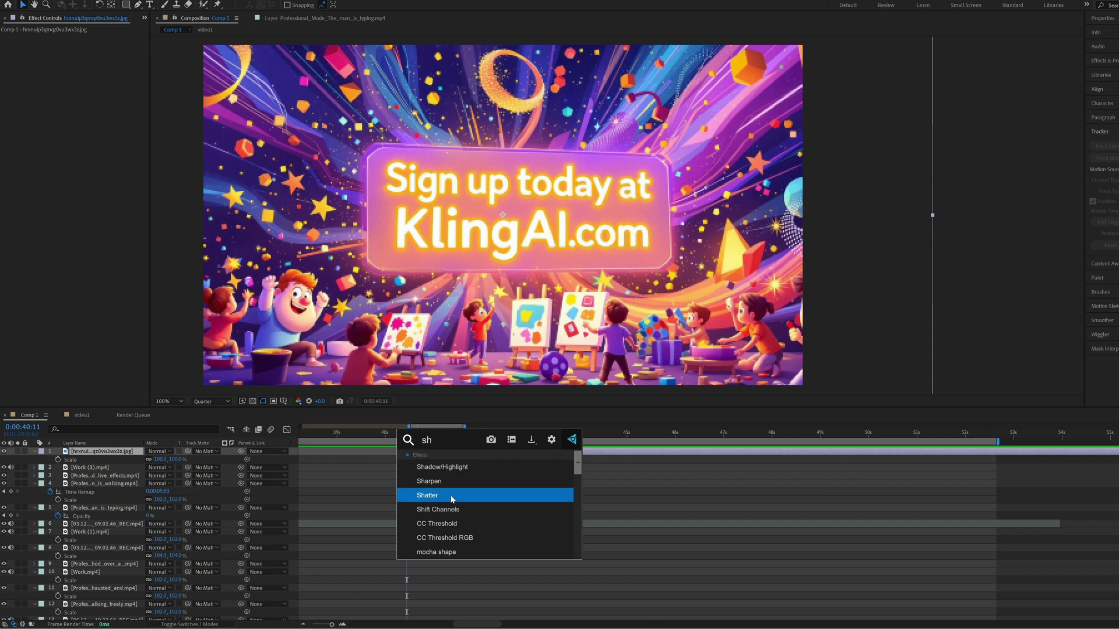
key(Return)
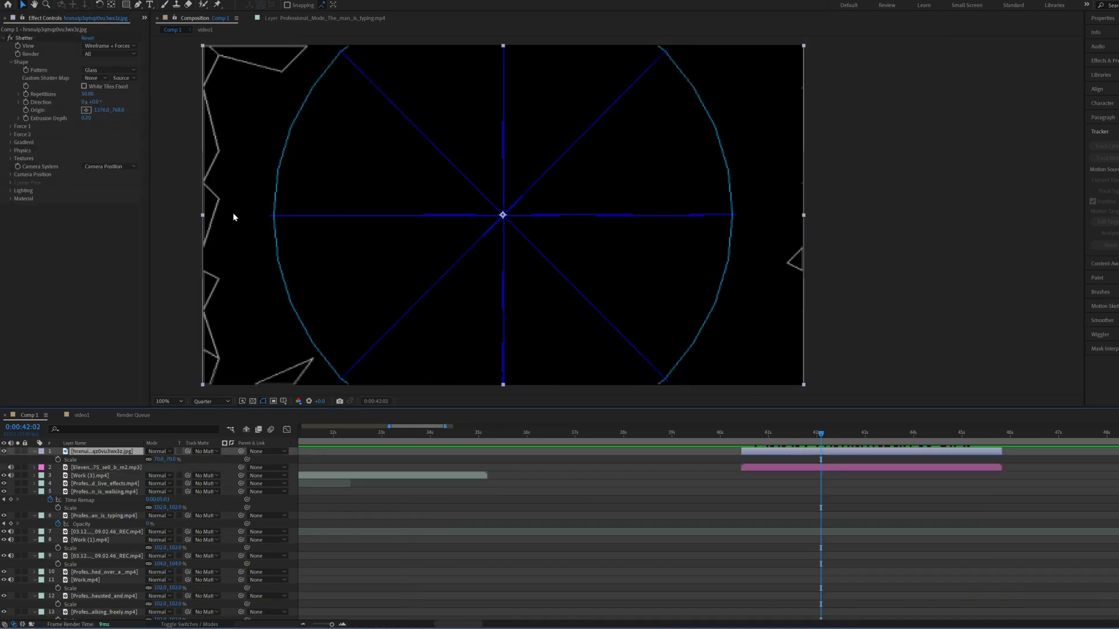
- Set the Shatter view to Rendered on the KlingAI.com image layer and scrub through the effect
click(110, 45)
click(99, 52)
drag(820, 434, 991, 433)
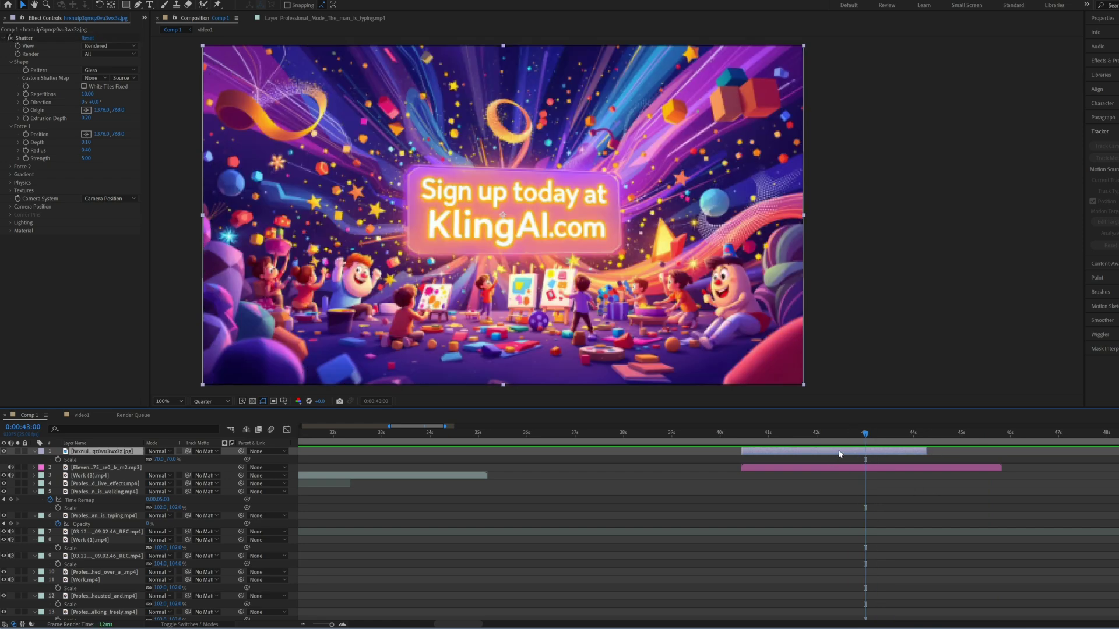
- Time-reverse the KlingAI.com image layer so it assembles from shards, preview it, and extend its end to match the voice-over clip
right_click(839, 453)
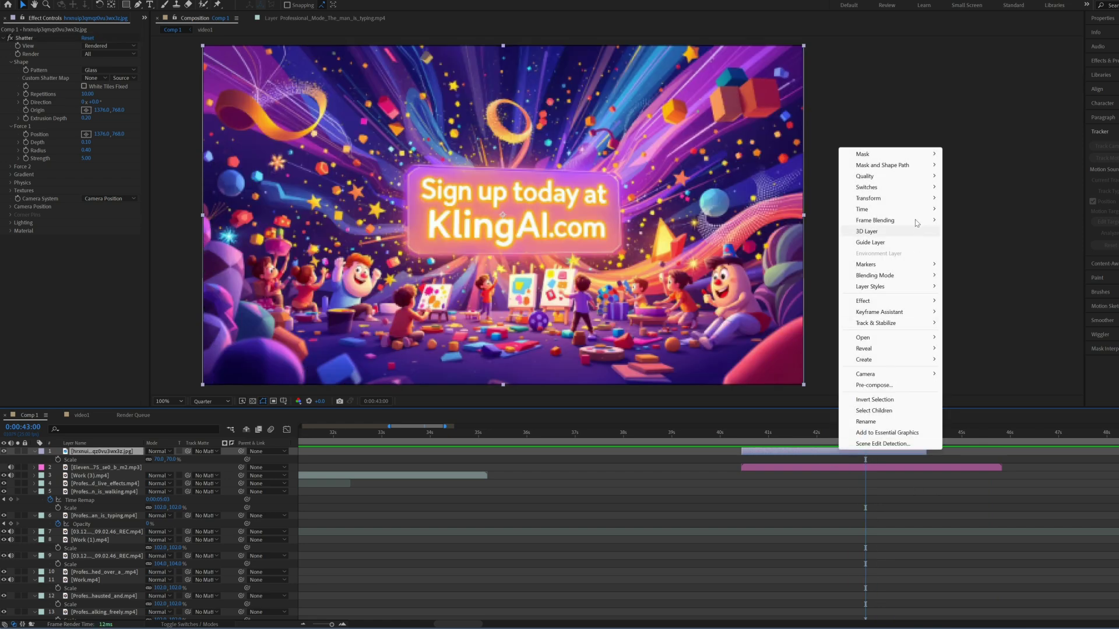
mouse_move(887, 211)
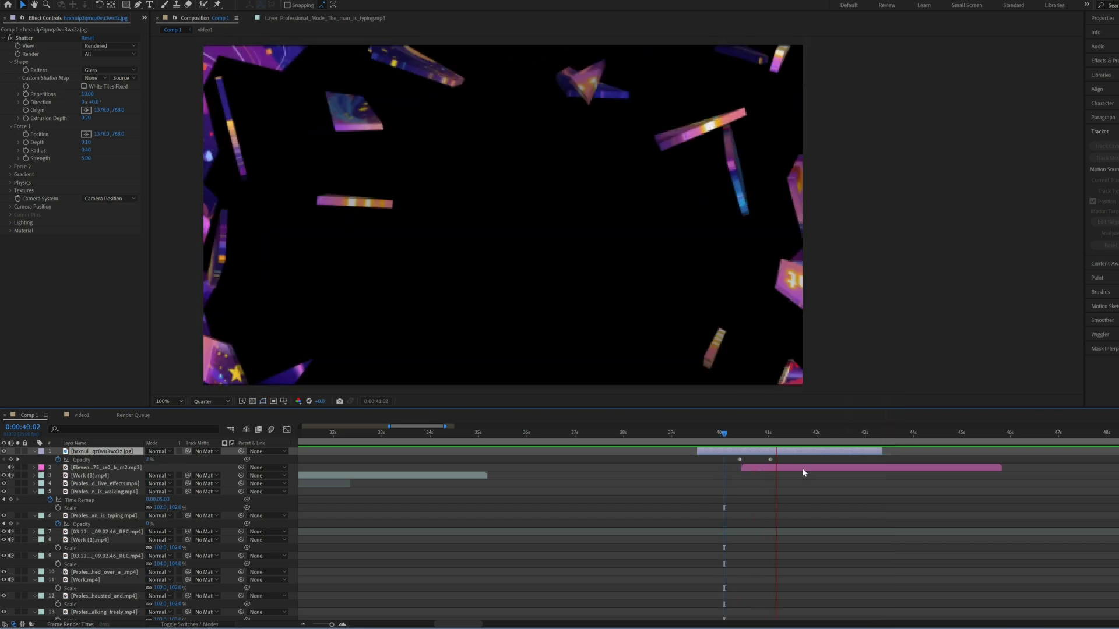
key(space)
drag(882, 452, 1000, 459)
key(space)
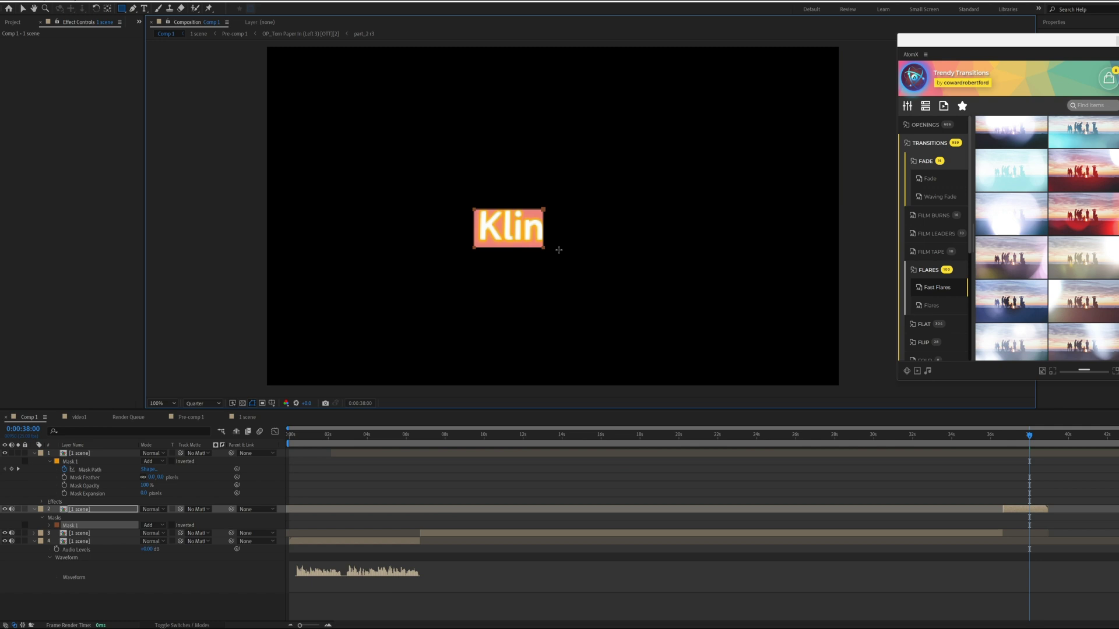
- Draw a rectangular mask tightly around the "KlingAI.com" lettering on the second scene layer and duplicate that masked layer
drag(558, 250, 647, 259)
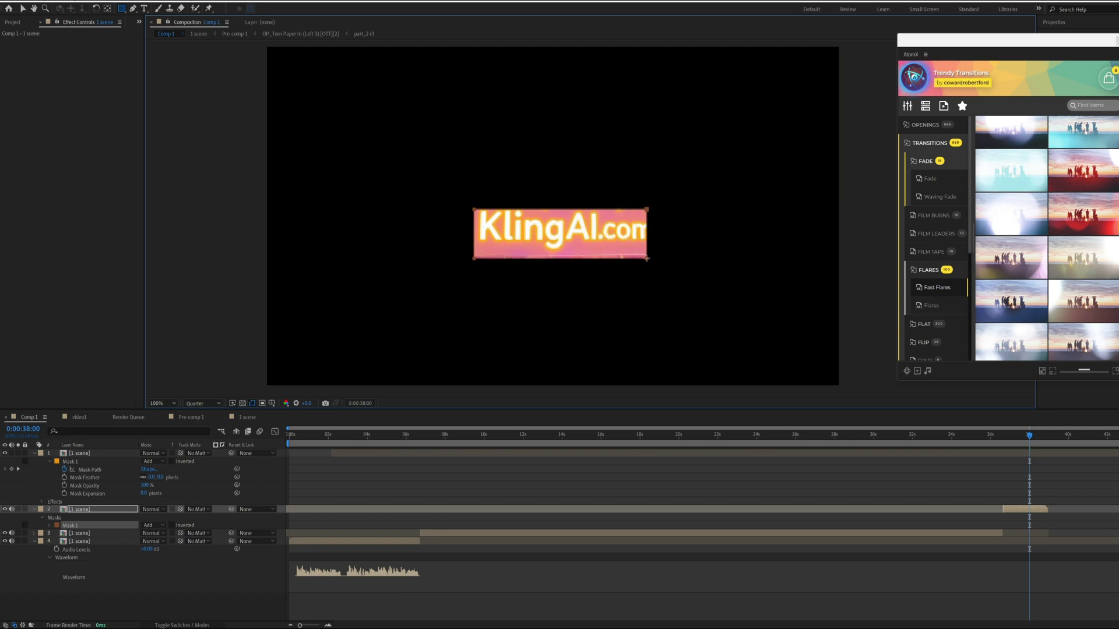
drag(473, 208, 660, 250)
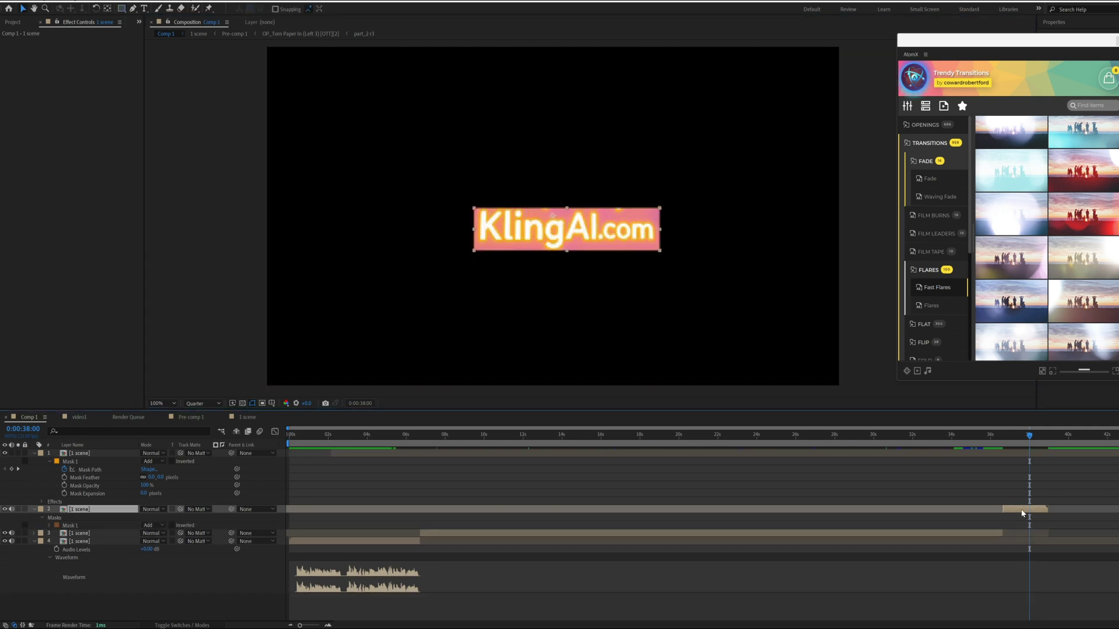
key(v)
key(ctrl+d)
click(1030, 516)
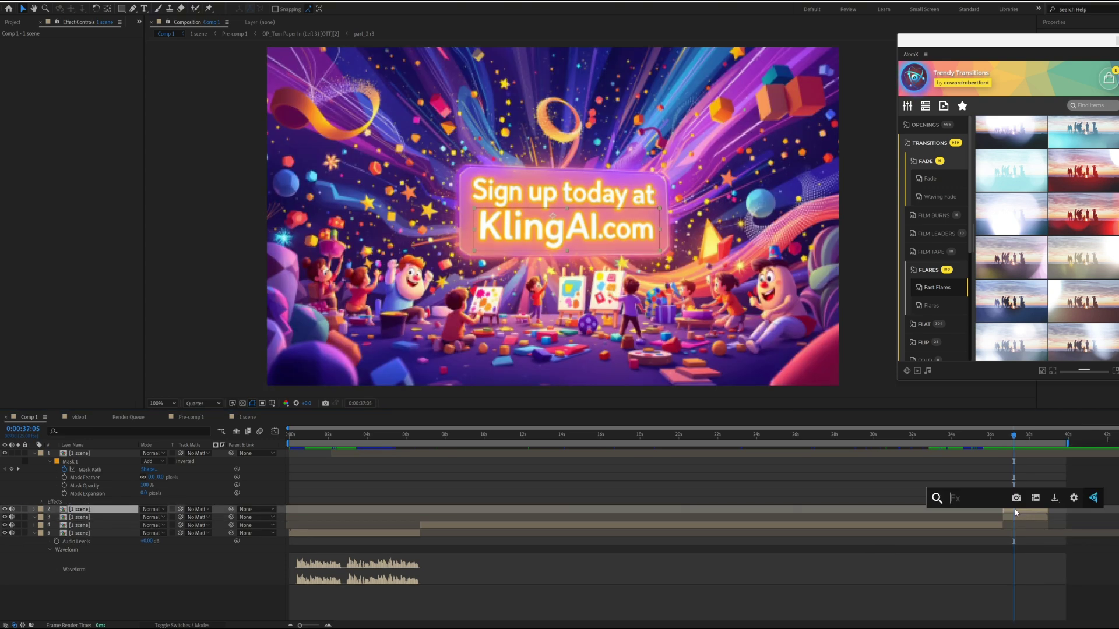
- Apply the Tint effect to the duplicated masked layer and map white to turquoise
text(tin)
click(961, 529)
click(83, 58)
click(833, 531)
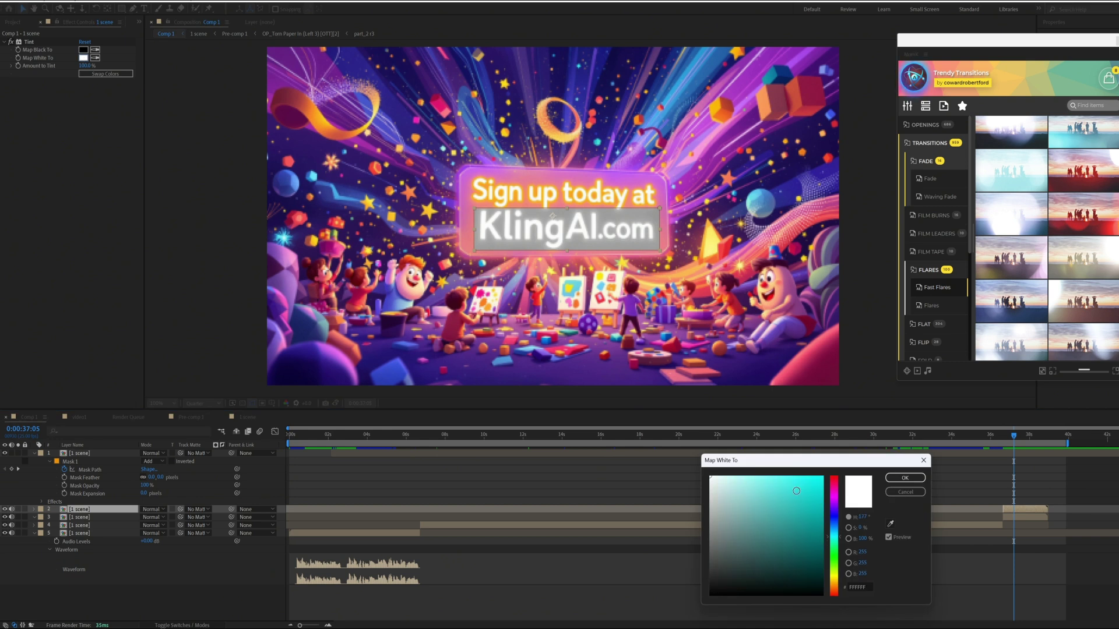
click(804, 482)
click(904, 477)
- Apply the Roughen Edges effect to the tinted KlingAI.com layer
key(ctrl+space)
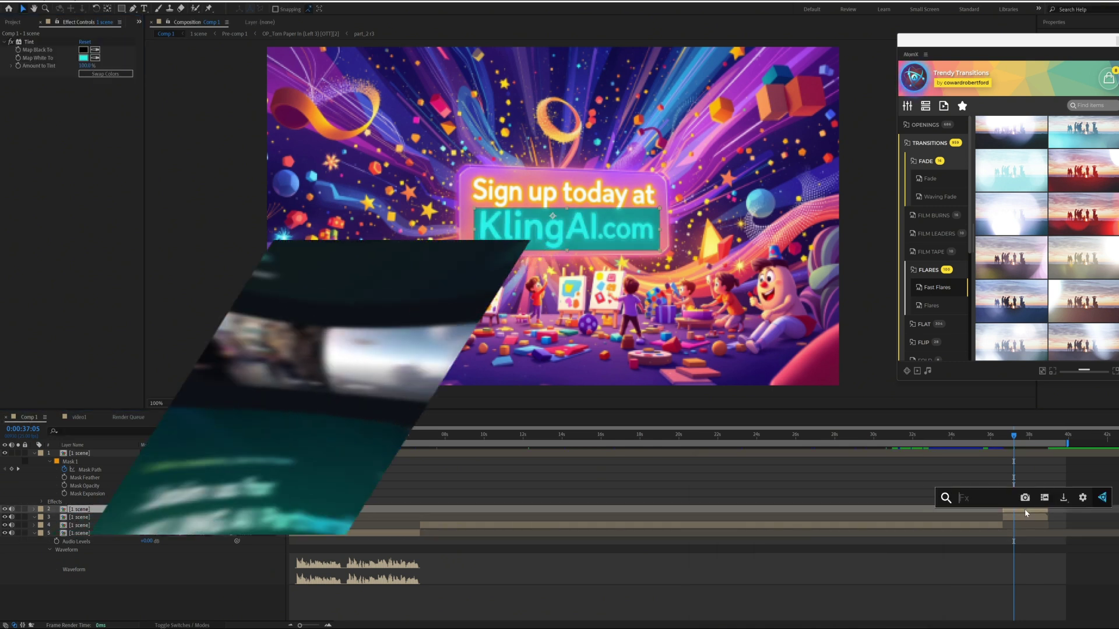
text(rou)
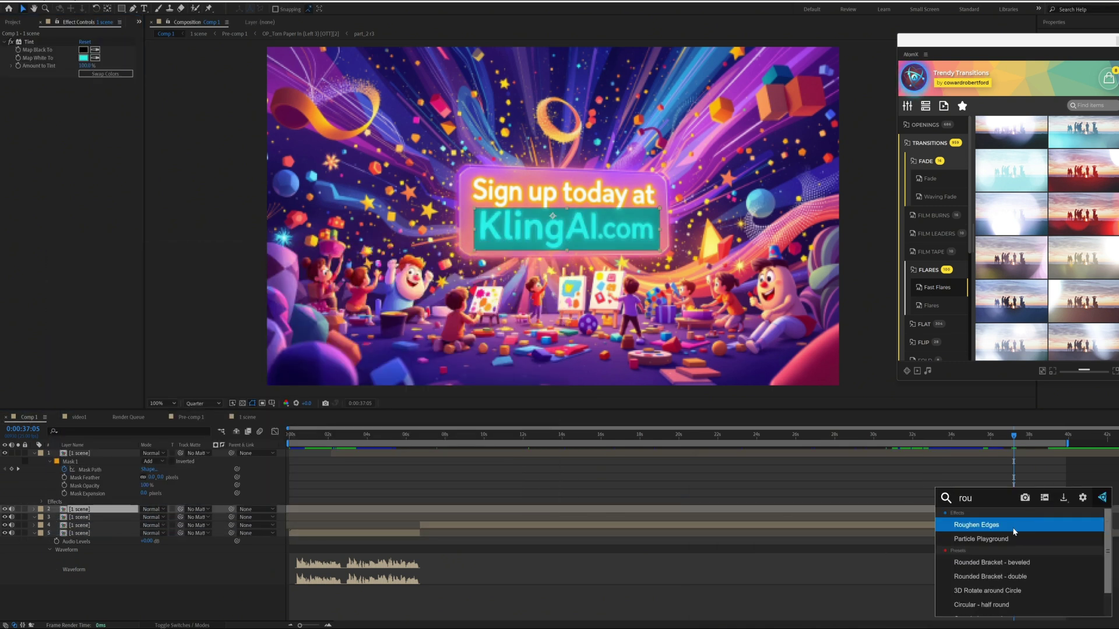
key(Return)
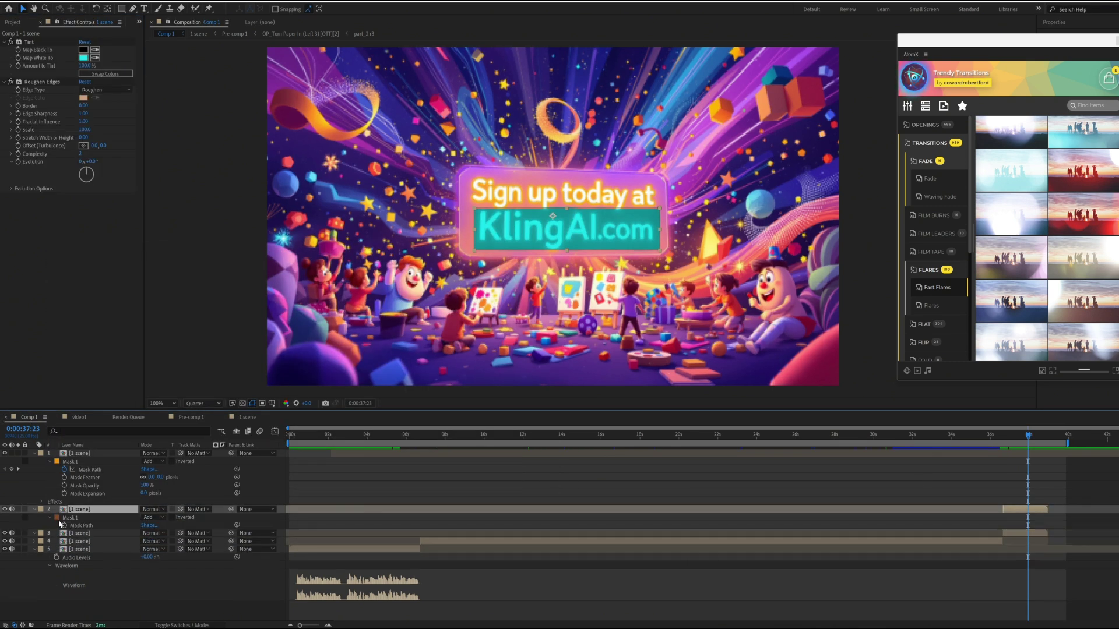
- Animate the tinted layer's mask path so the highlight wipes across the "KlingAI.com" lettering, starting from a narrow strip
key(m)
key(m)
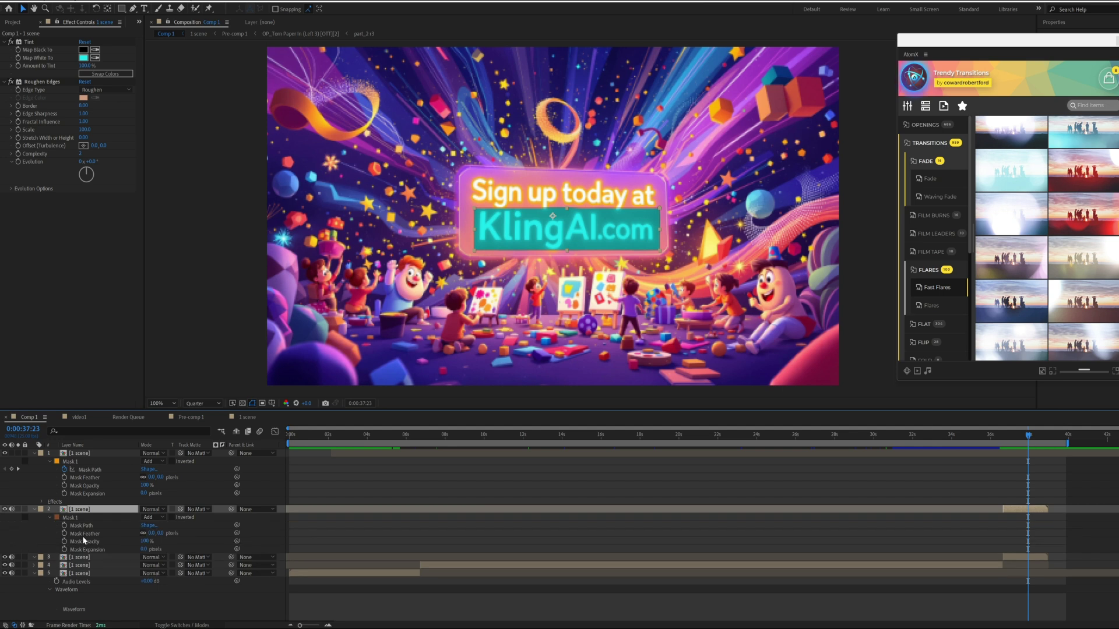
mouse_move(1028, 439)
mouse_down()
mouse_move(1007, 448)
mouse_move(1016, 441)
mouse_up()
drag(659, 229, 488, 230)
drag(1016, 525, 1011, 525)
mouse_move(1009, 445)
mouse_down()
mouse_move(991, 445)
mouse_move(1018, 435)
mouse_up()
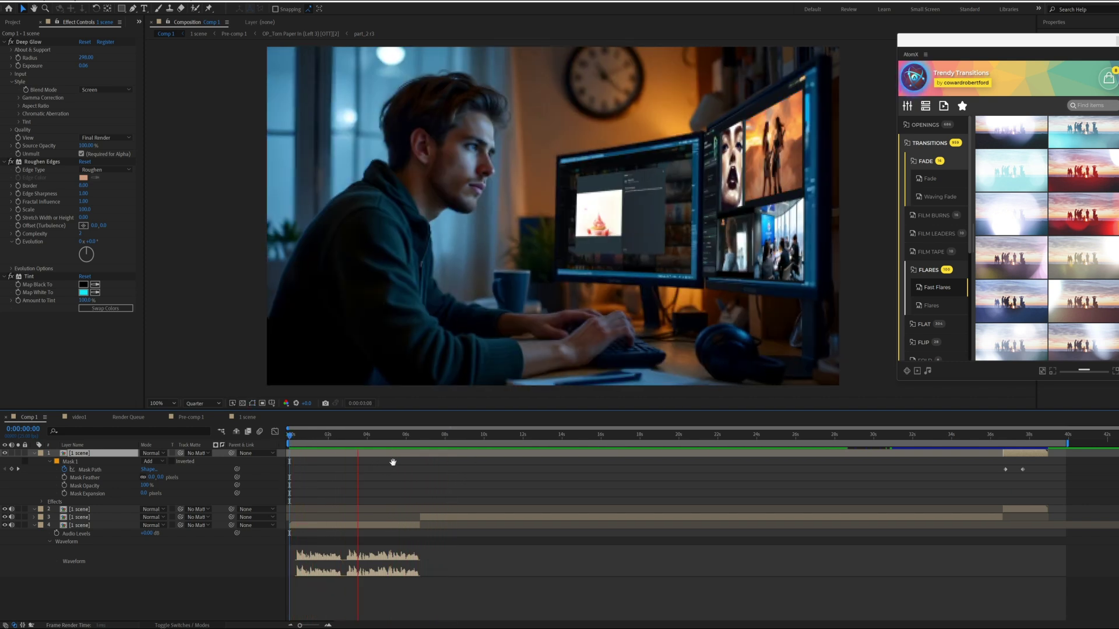
- Close the AtomX panel, open the 1 scene composition and preview its opening transitions
click(1117, 41)
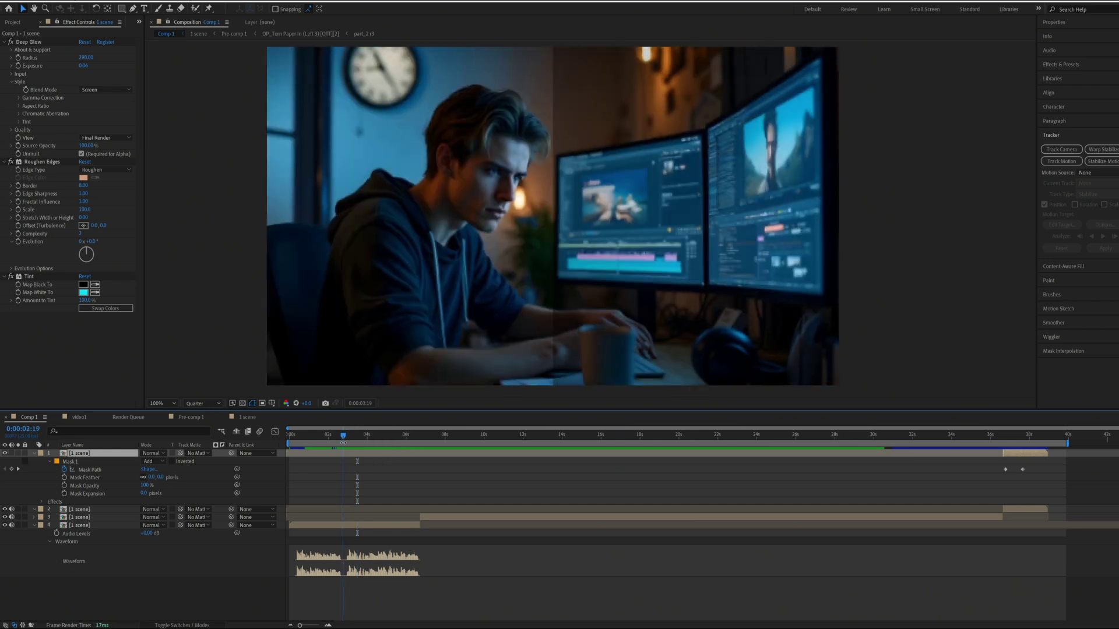
drag(361, 441, 346, 442)
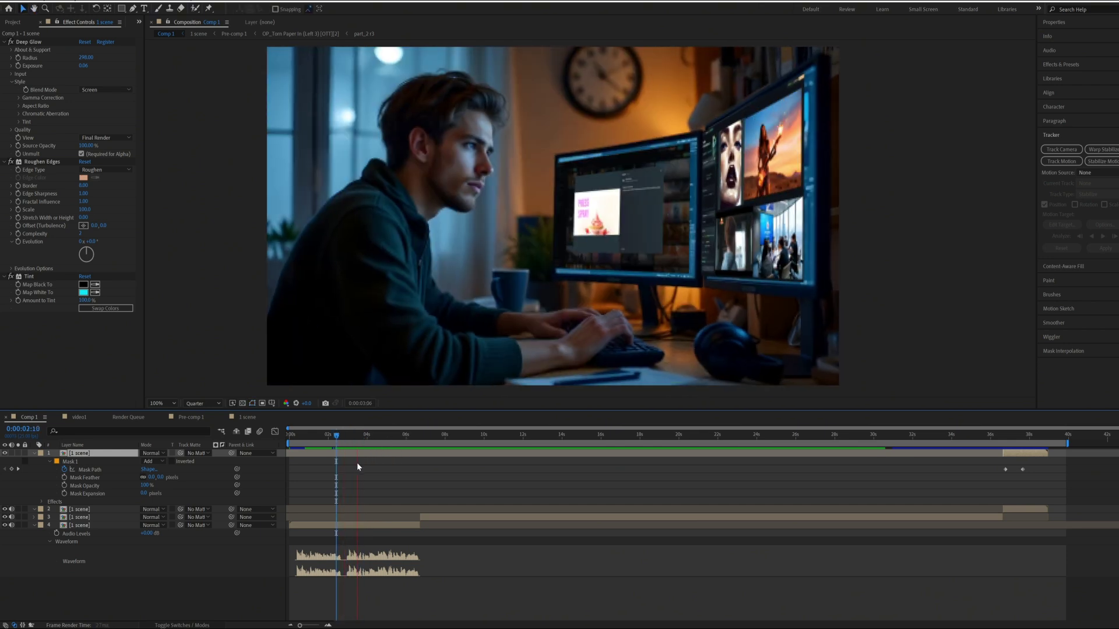
click(243, 416)
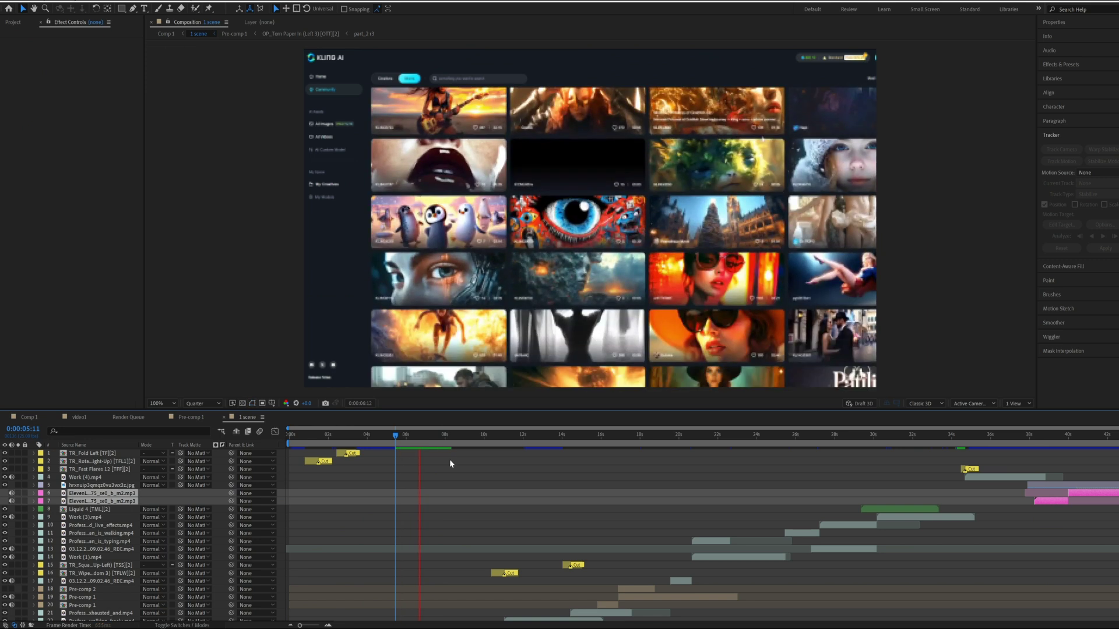
click(312, 438)
key(space)
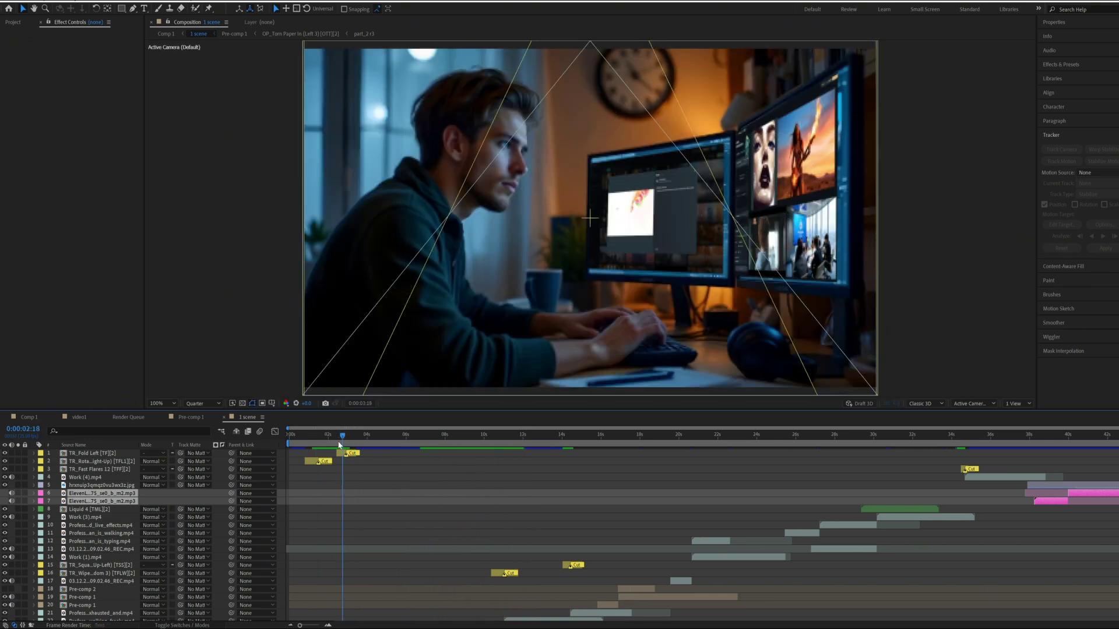
key(space)
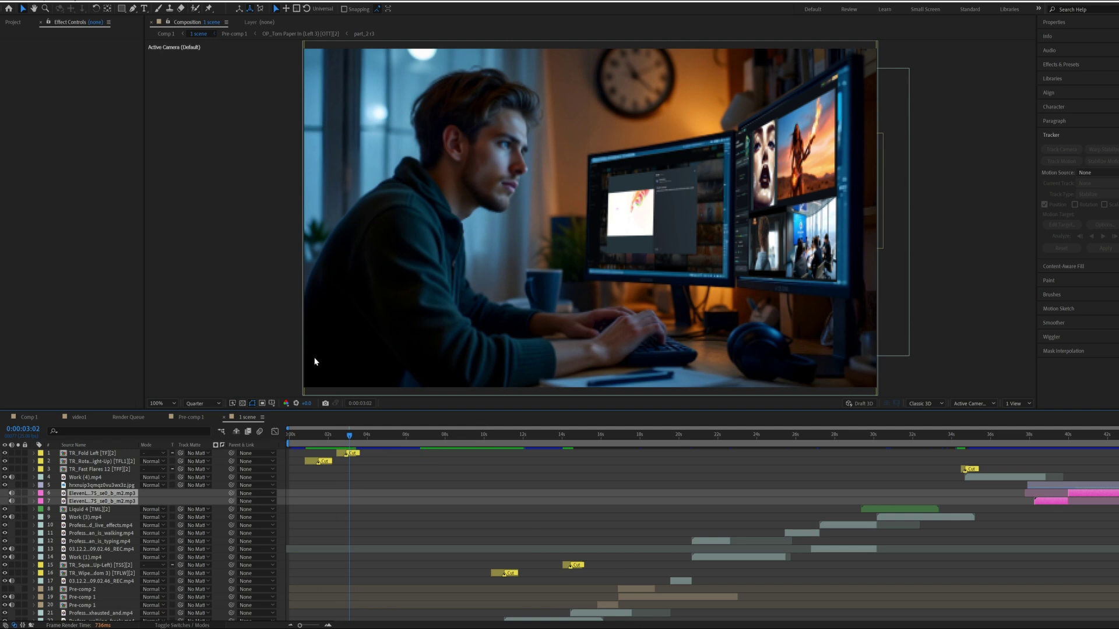
- Open the AtomX extension
click(193, 1)
mouse_move(226, 44)
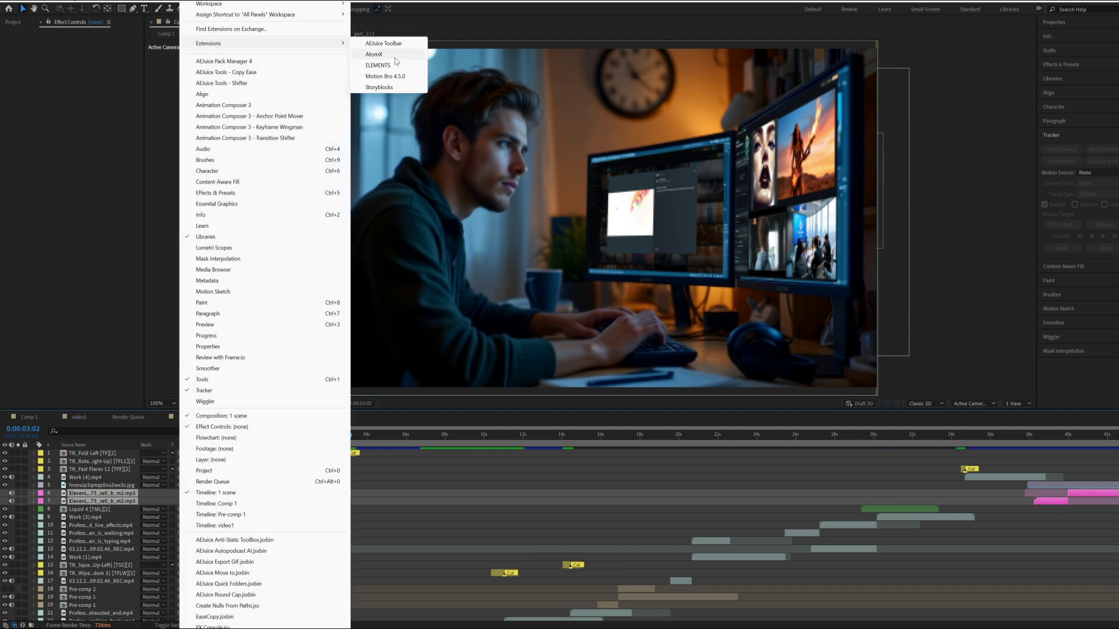
click(391, 55)
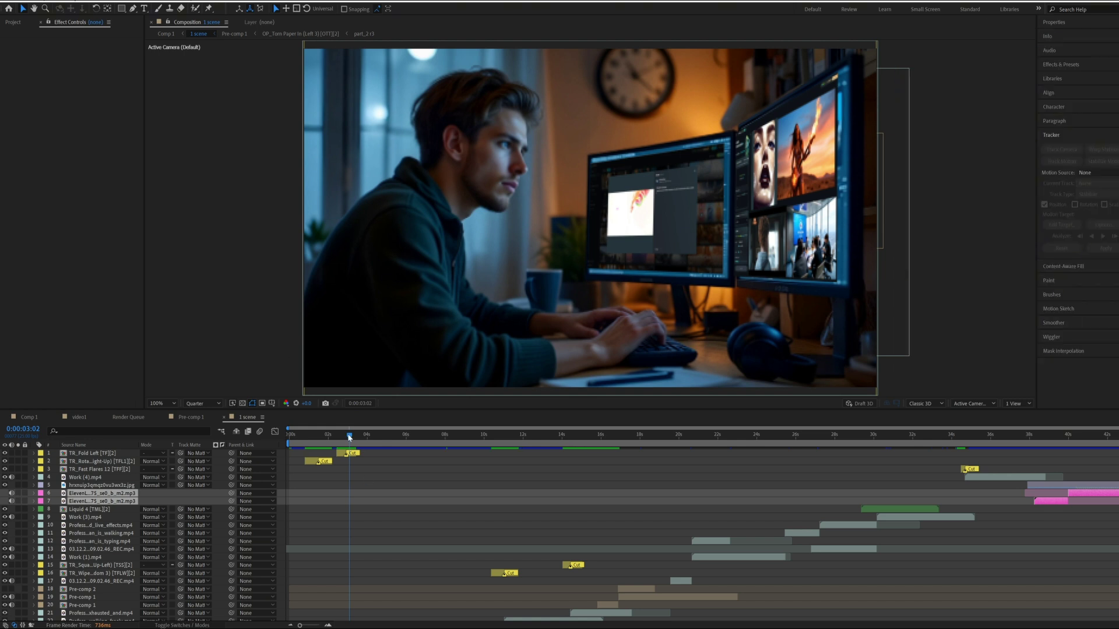
- Add the text "Kling AI: Turn ideas into videos, no skills needed." over the man-at-computer shot near 3 seconds
mouse_move(349, 436)
mouse_down()
mouse_move(362, 437)
mouse_move(348, 443)
mouse_up()
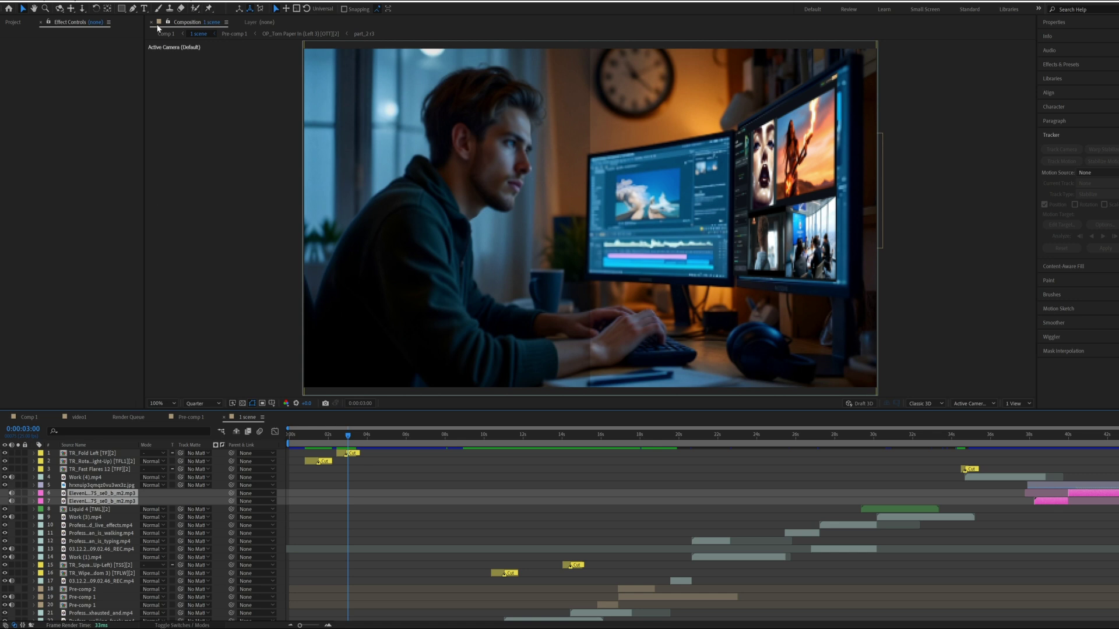
click(144, 9)
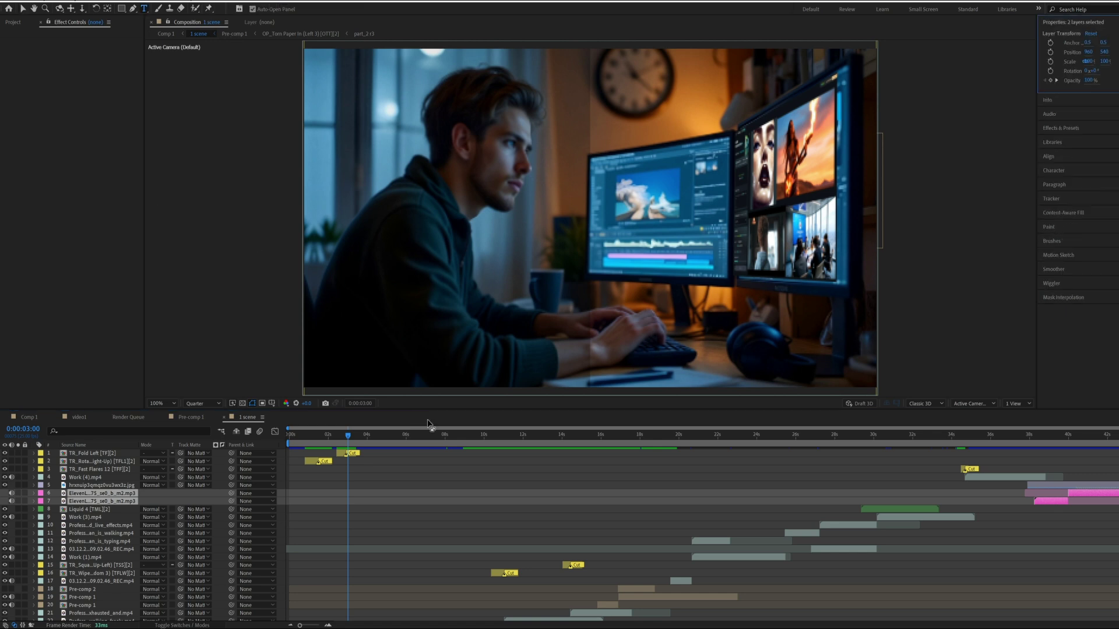
click(404, 282)
key(ctrl+v)
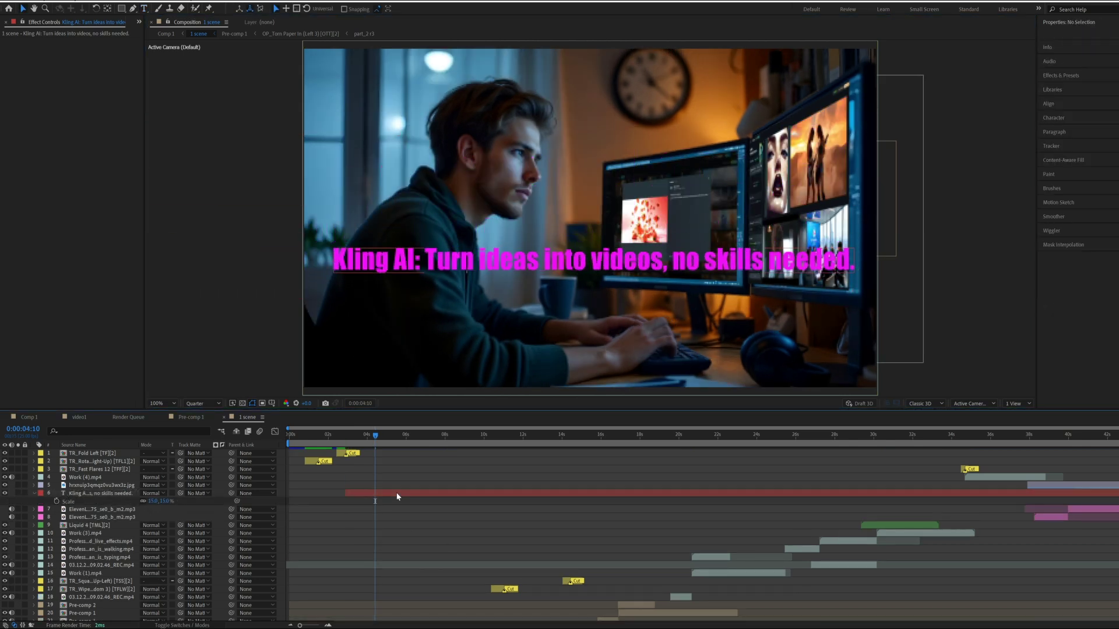
- Change the fill colour of the Kling AI slogan text to cyan
click(397, 496)
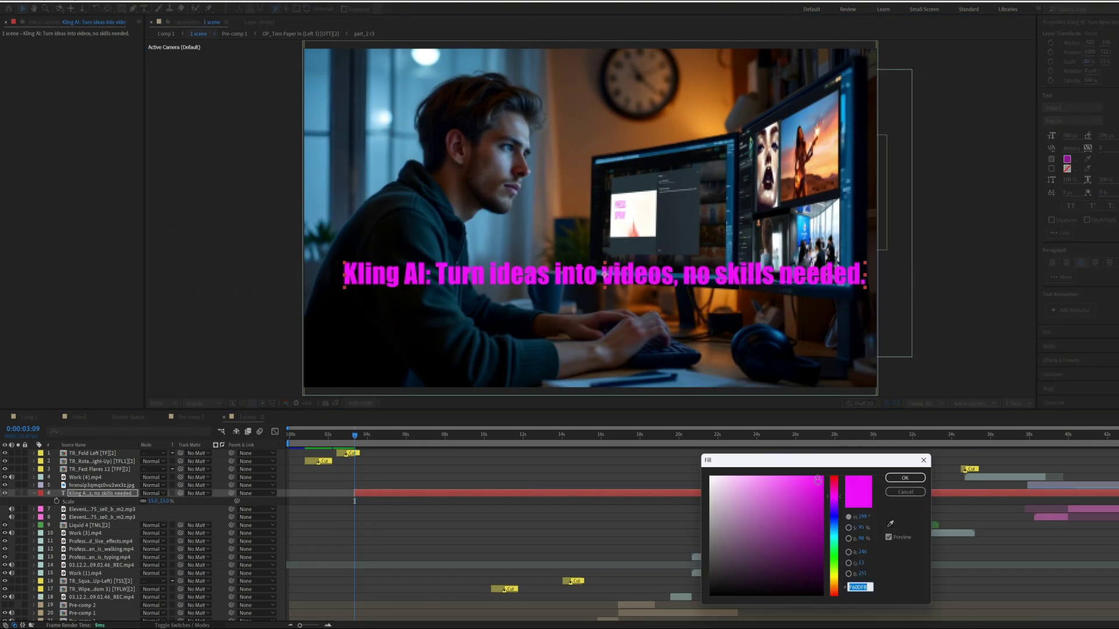
drag(818, 480, 707, 471)
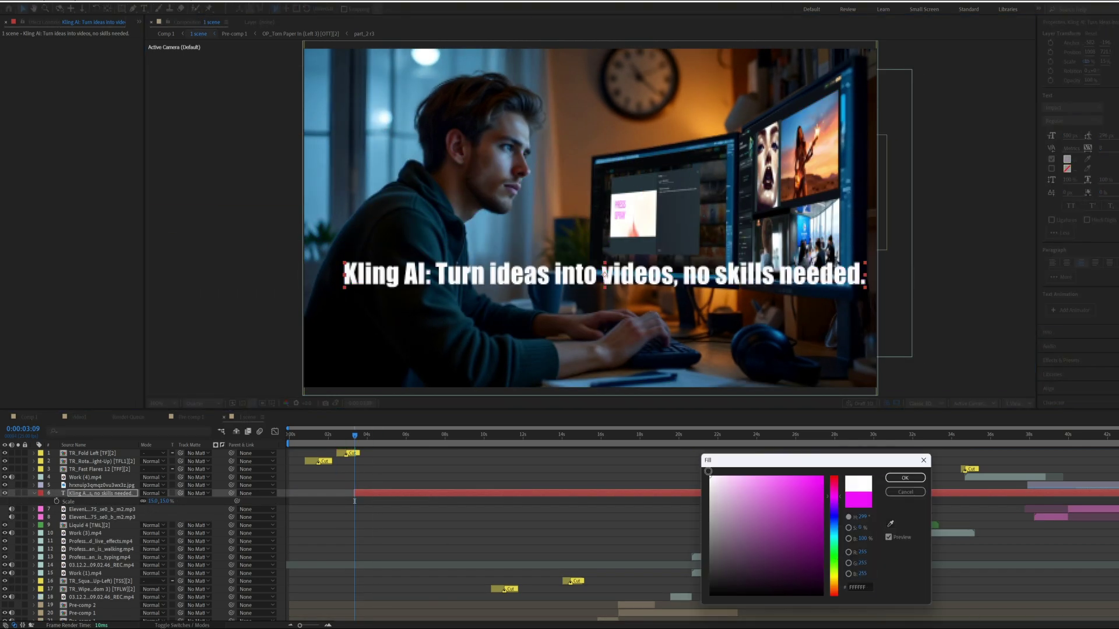
click(835, 539)
click(830, 483)
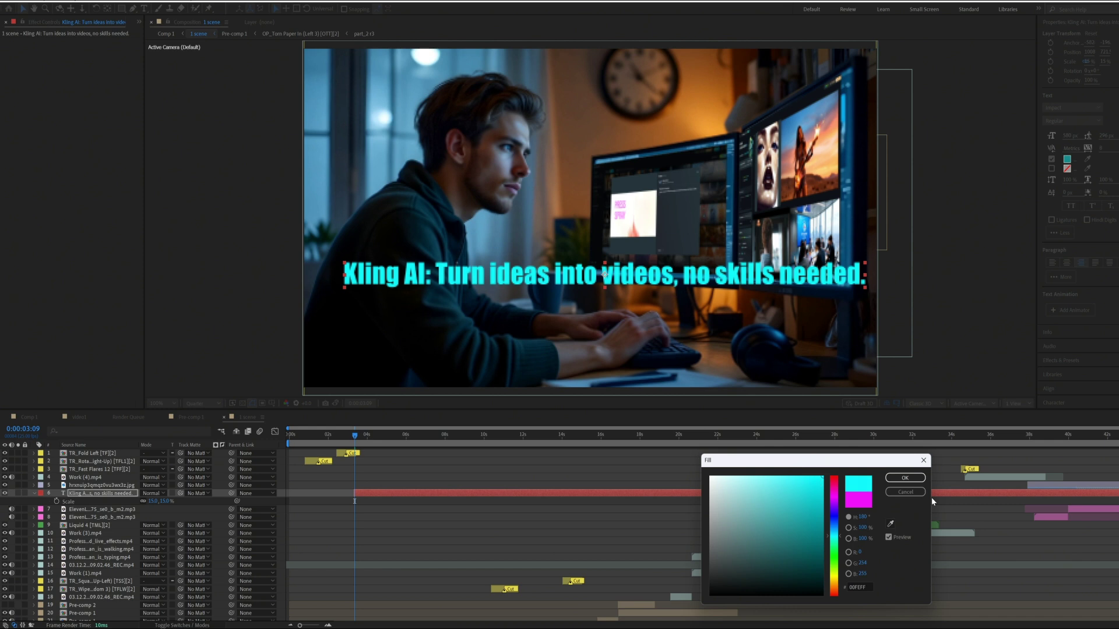
click(905, 478)
- Split the slogan into duplicated text layers reading "Kling AI:", "Turn ideas into videos," and "no skills needed." with staggered positions and start times
key(ctrl+d)
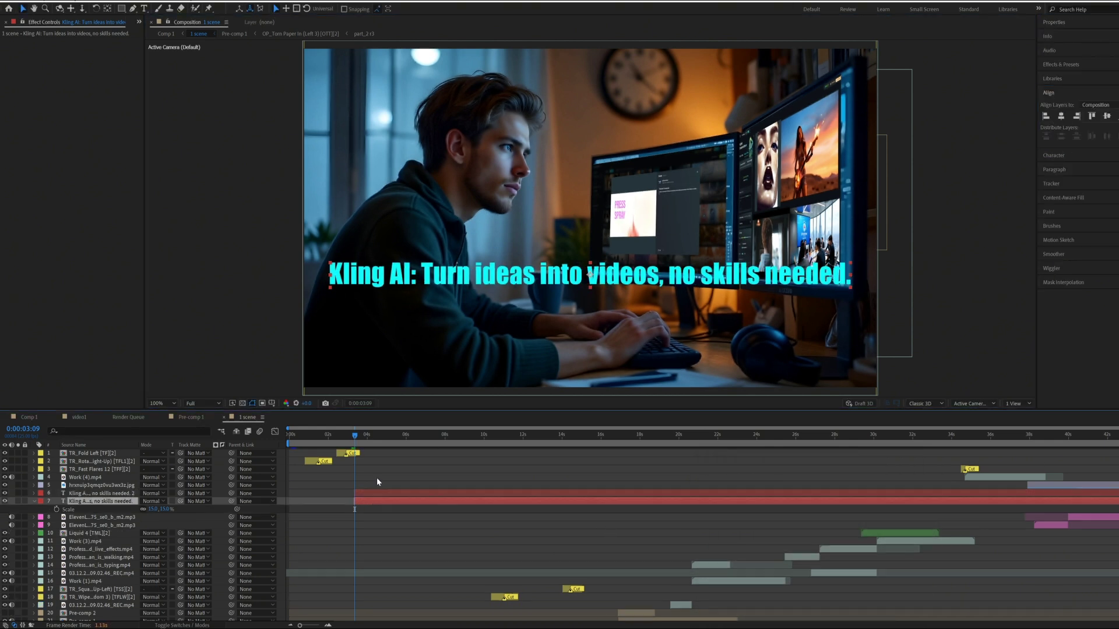
click(365, 435)
key(alt+[)
drag(588, 274, 591, 302)
double_click(588, 274)
drag(421, 274, 852, 274)
key(BackSpace)
click(414, 489)
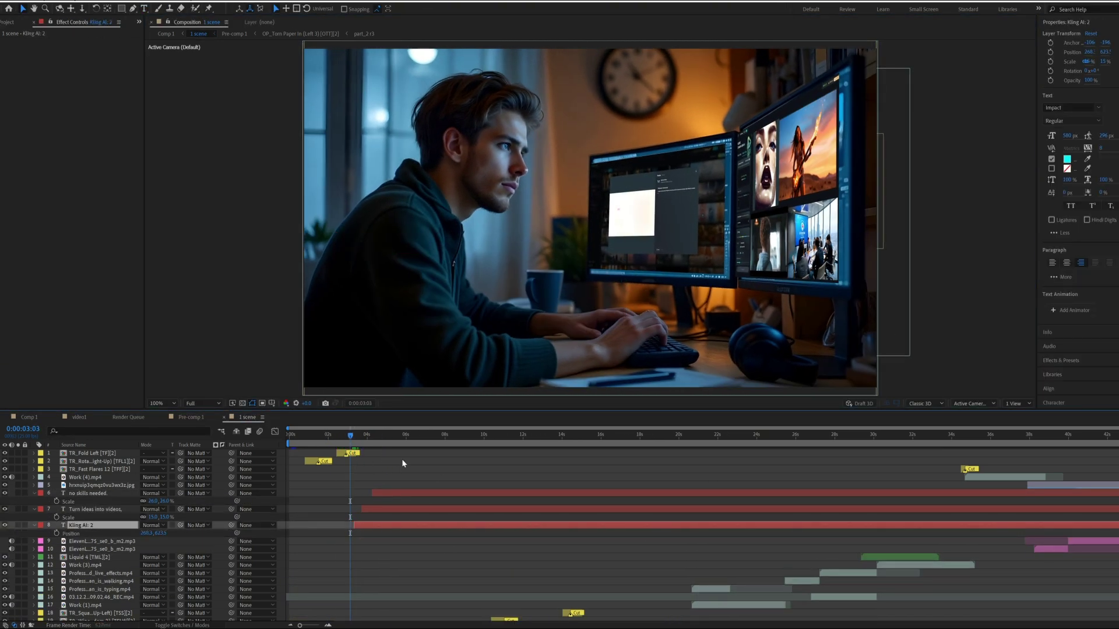
- Keyframe the position of the "Kling AI:" text and apply Deep Glow to the "Turn ideas into videos," layer
click(369, 435)
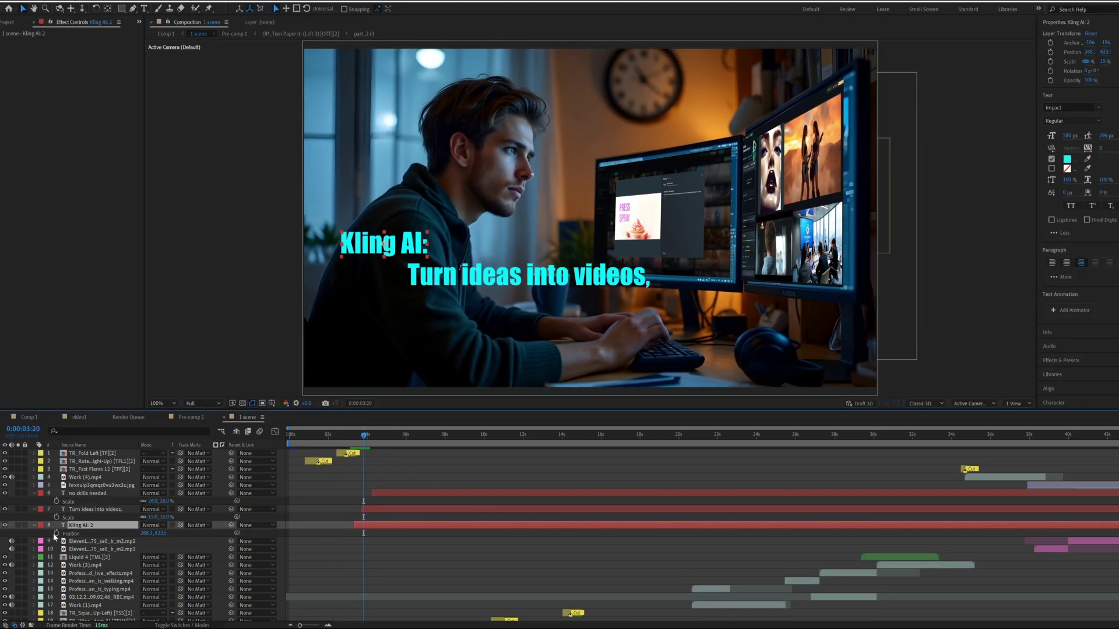
drag(365, 443, 357, 443)
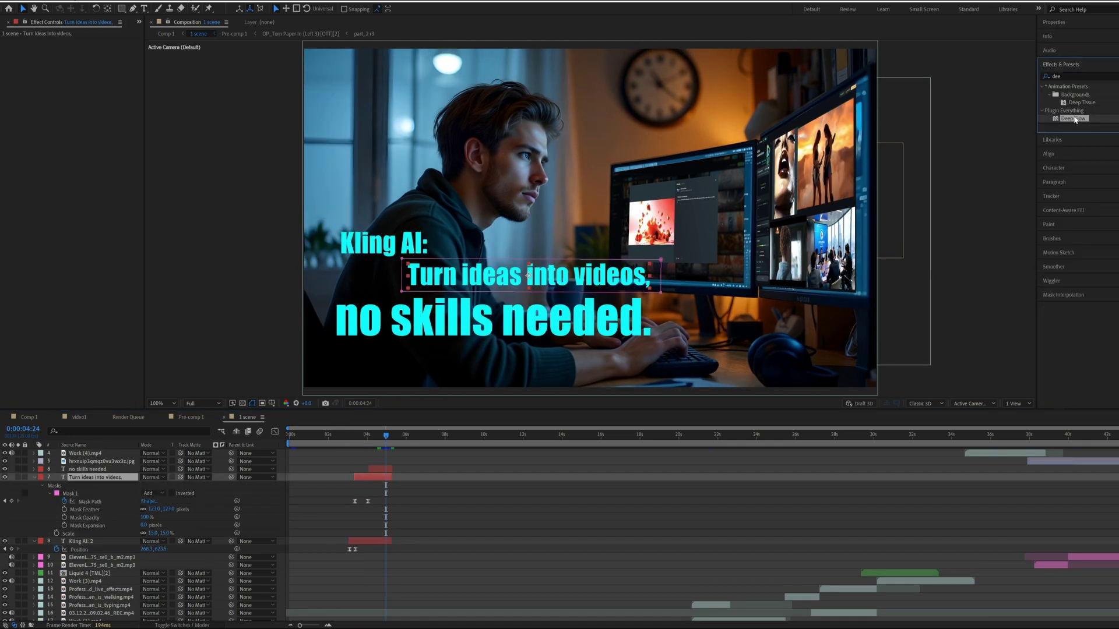
double_click(1072, 118)
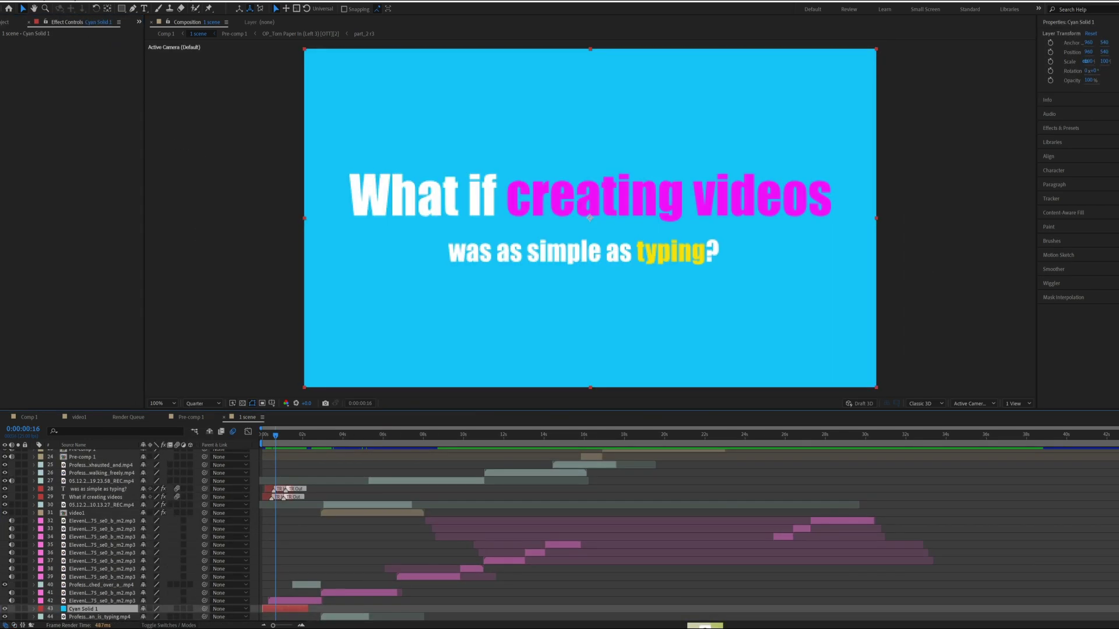
- Place background.mp4 behind the "What if creating videos" title, tint its whites turquoise, and preview the result
drag(699, 620, 338, 580)
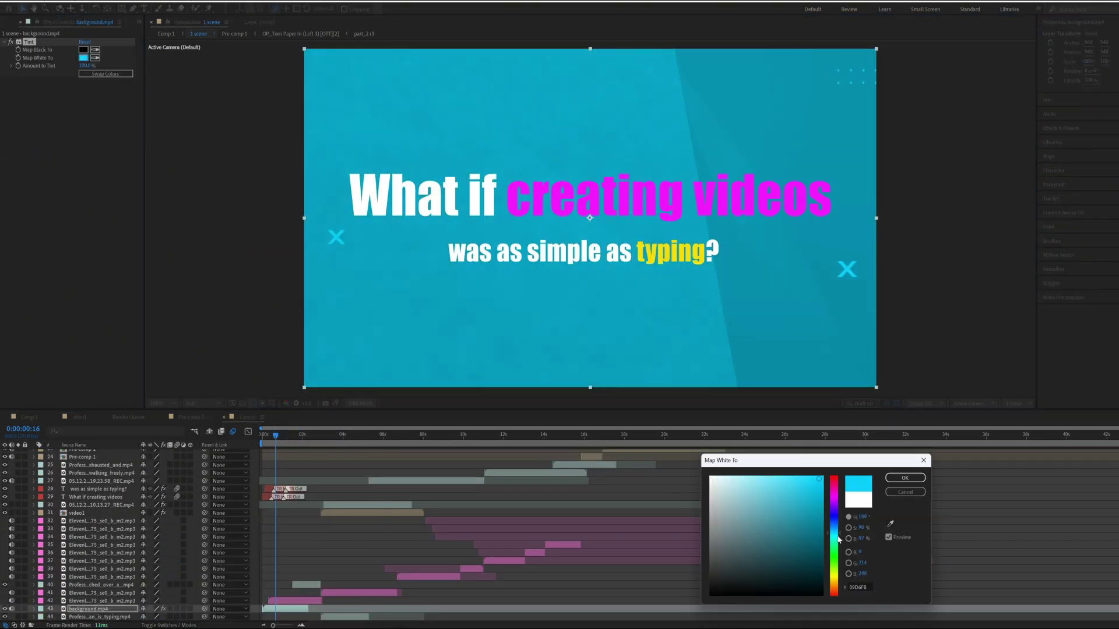
key(Return)
key(space)
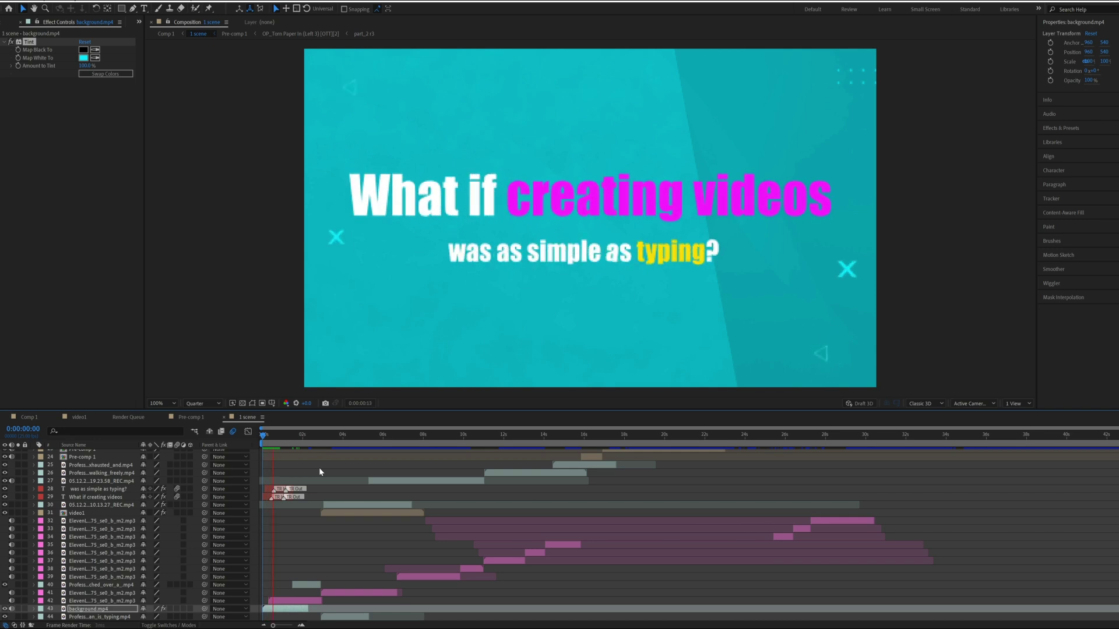